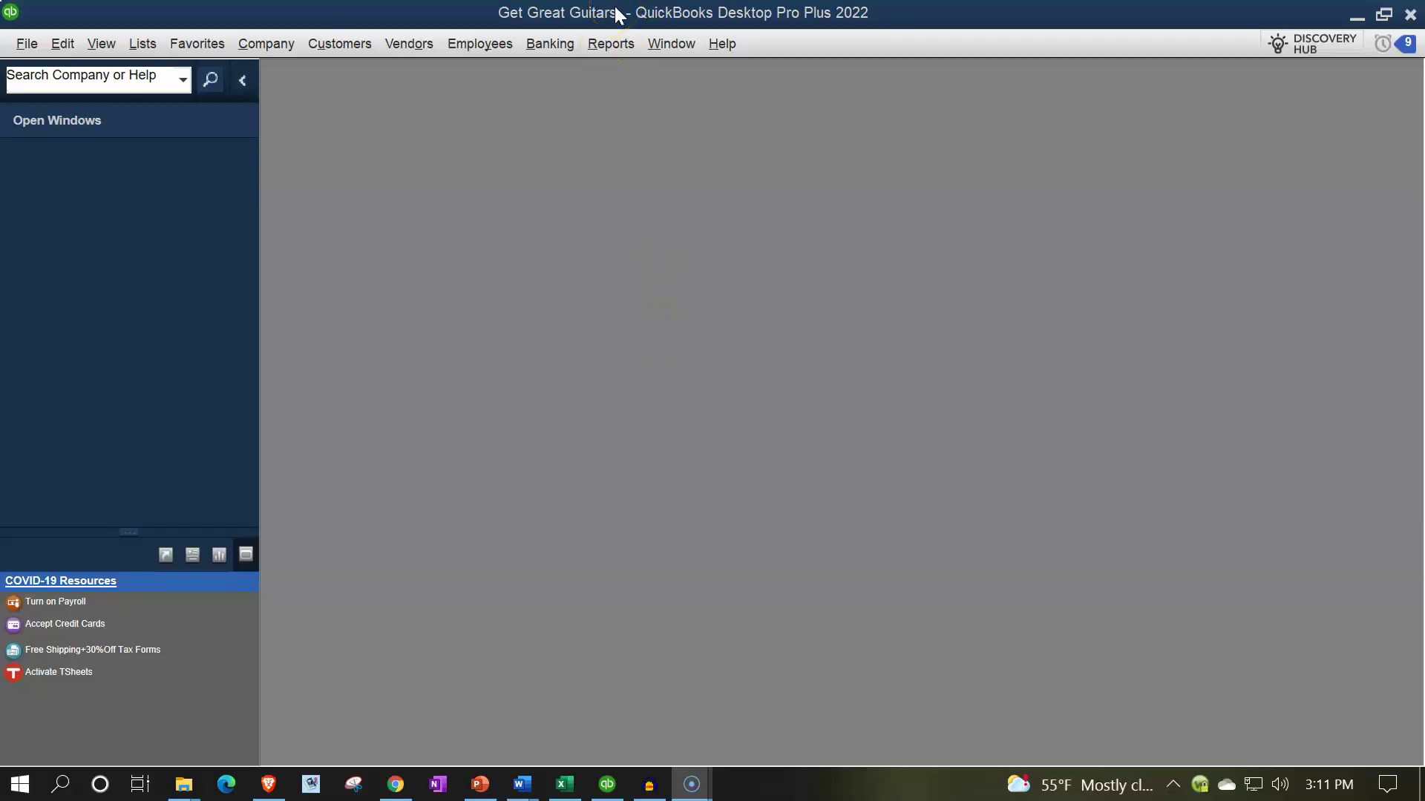
- Show the Open Windows list and open the Home page, maximized
click(102, 44)
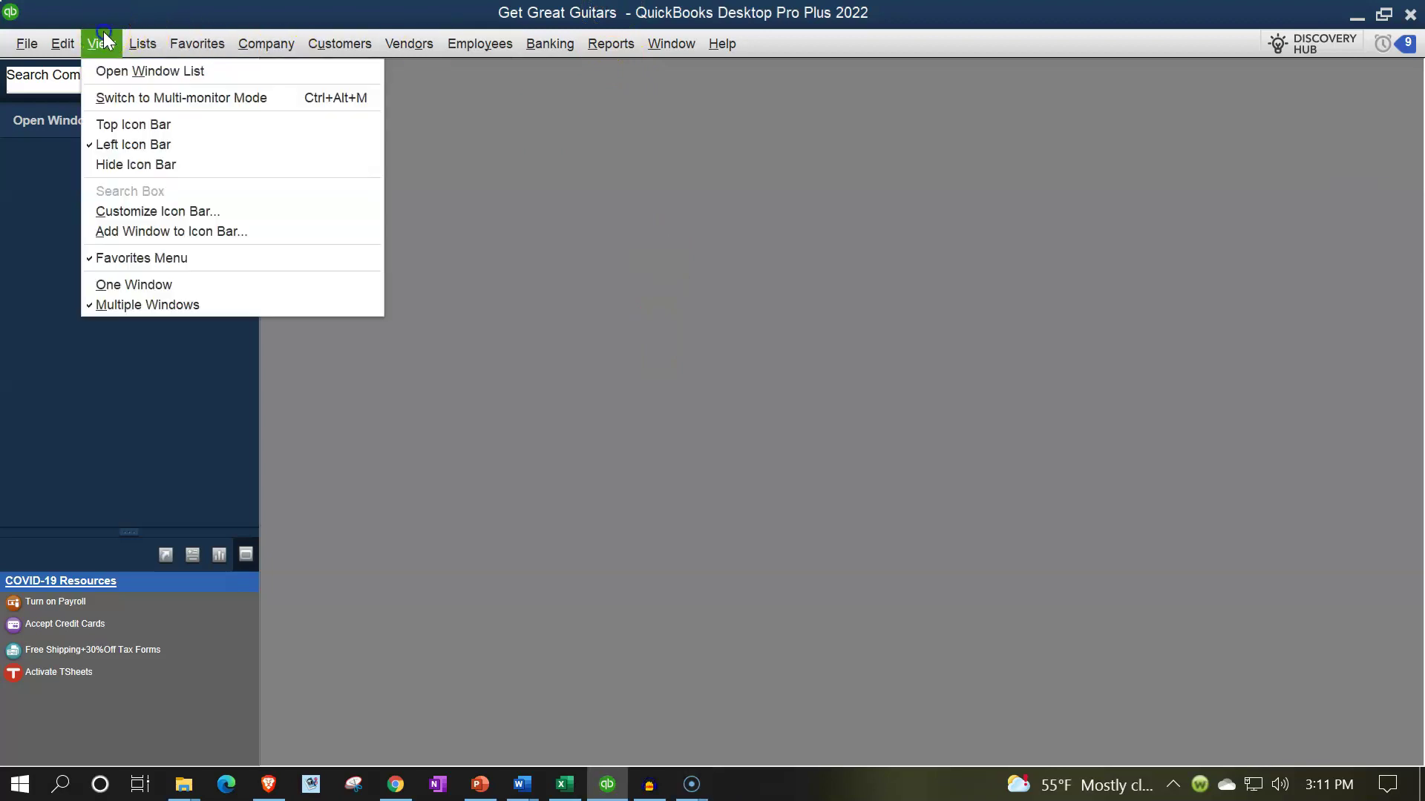
click(117, 68)
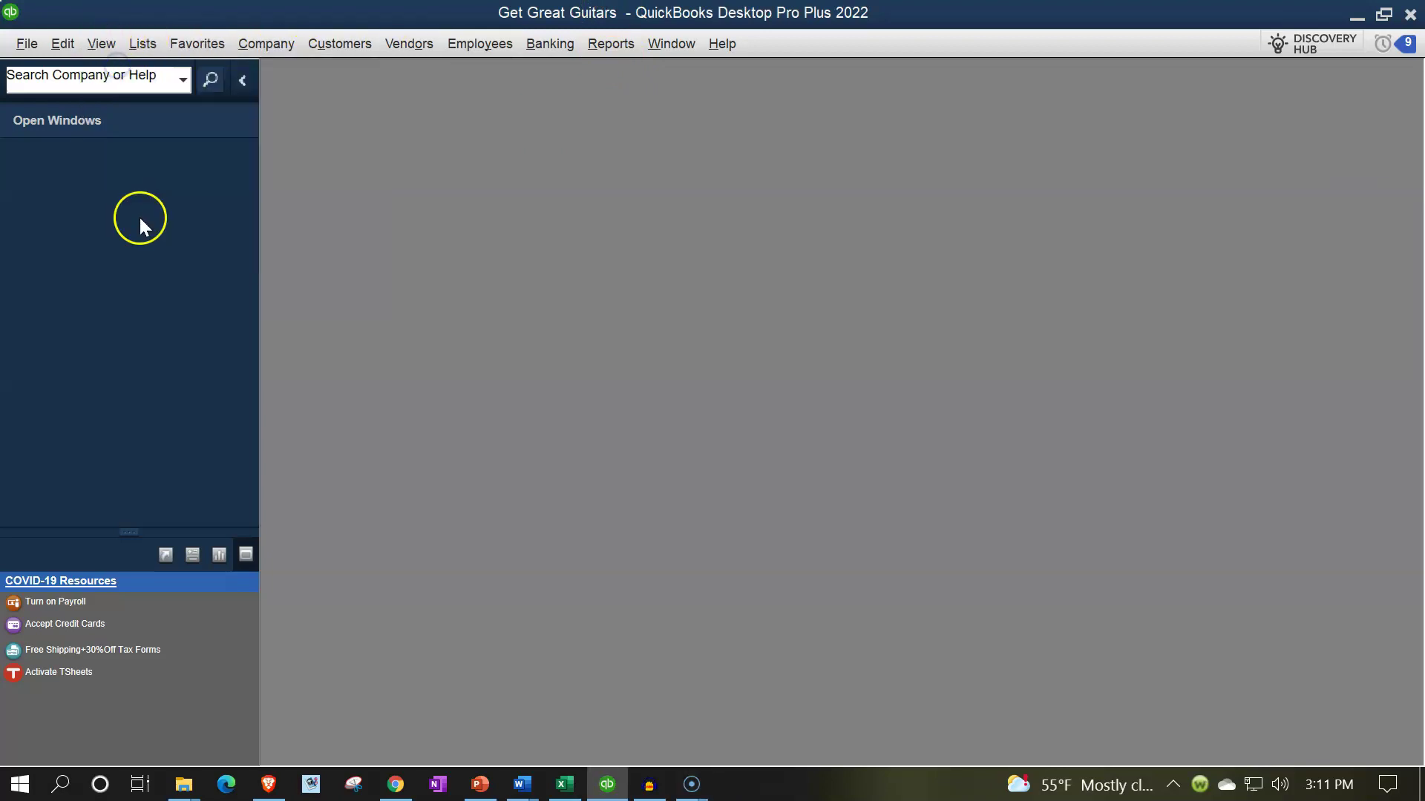
click(269, 57)
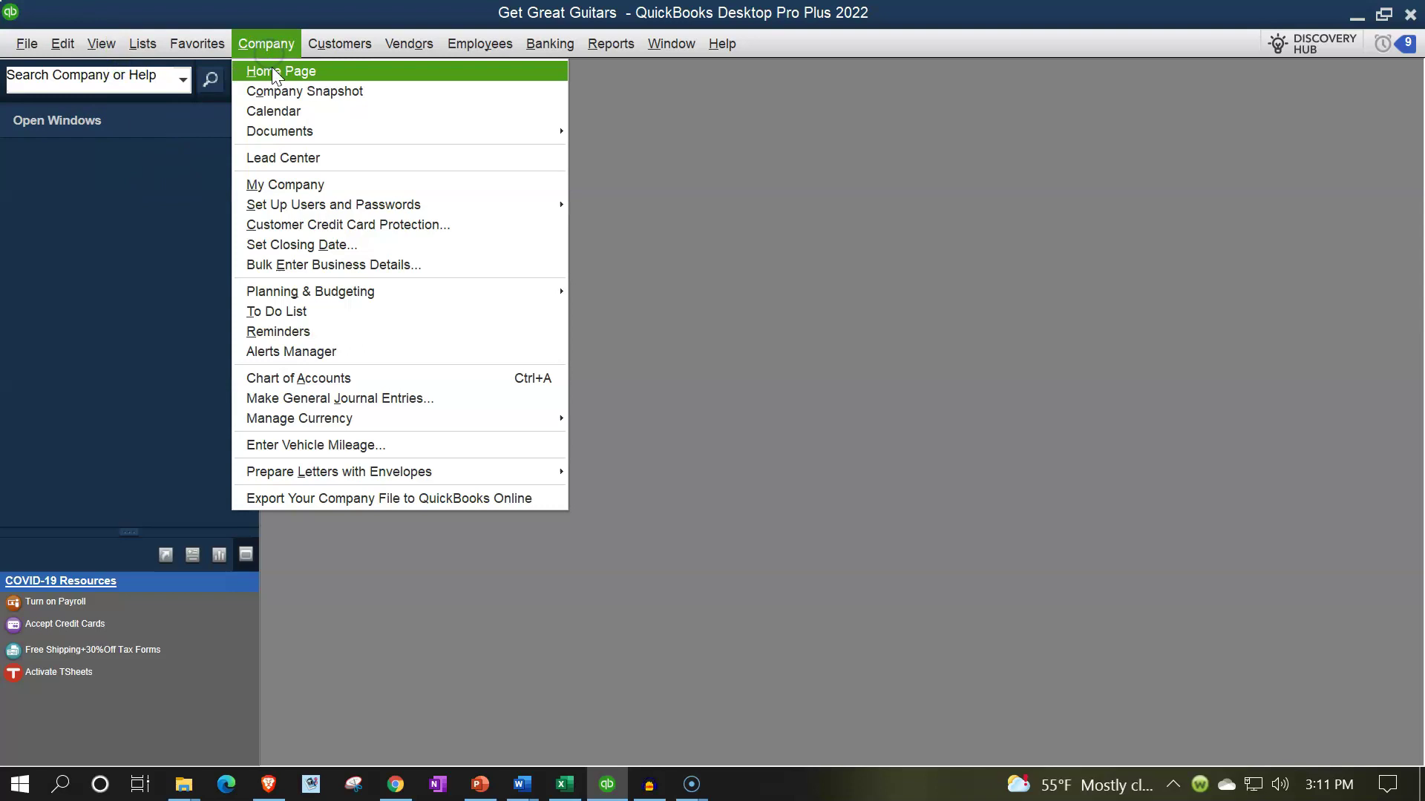
click(268, 69)
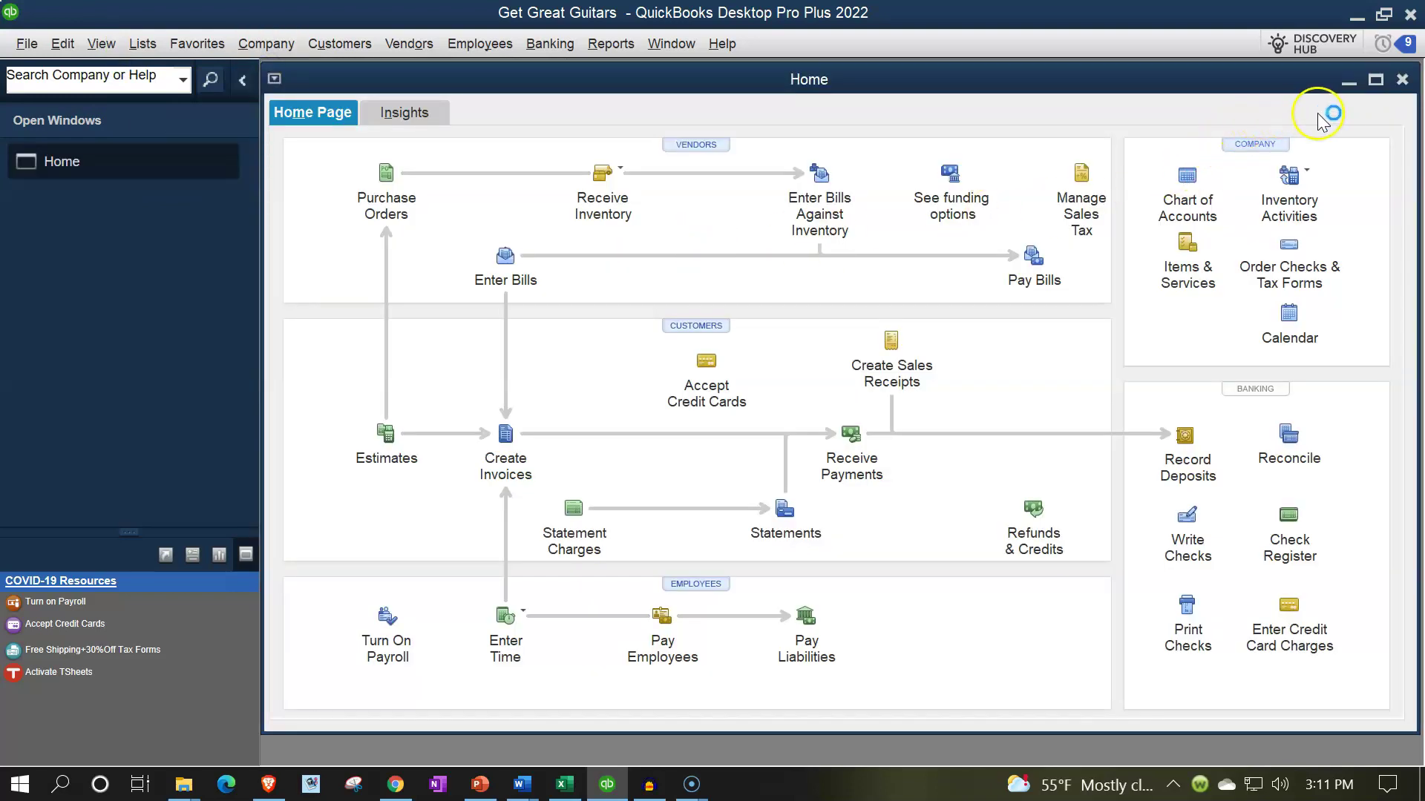
click(1375, 81)
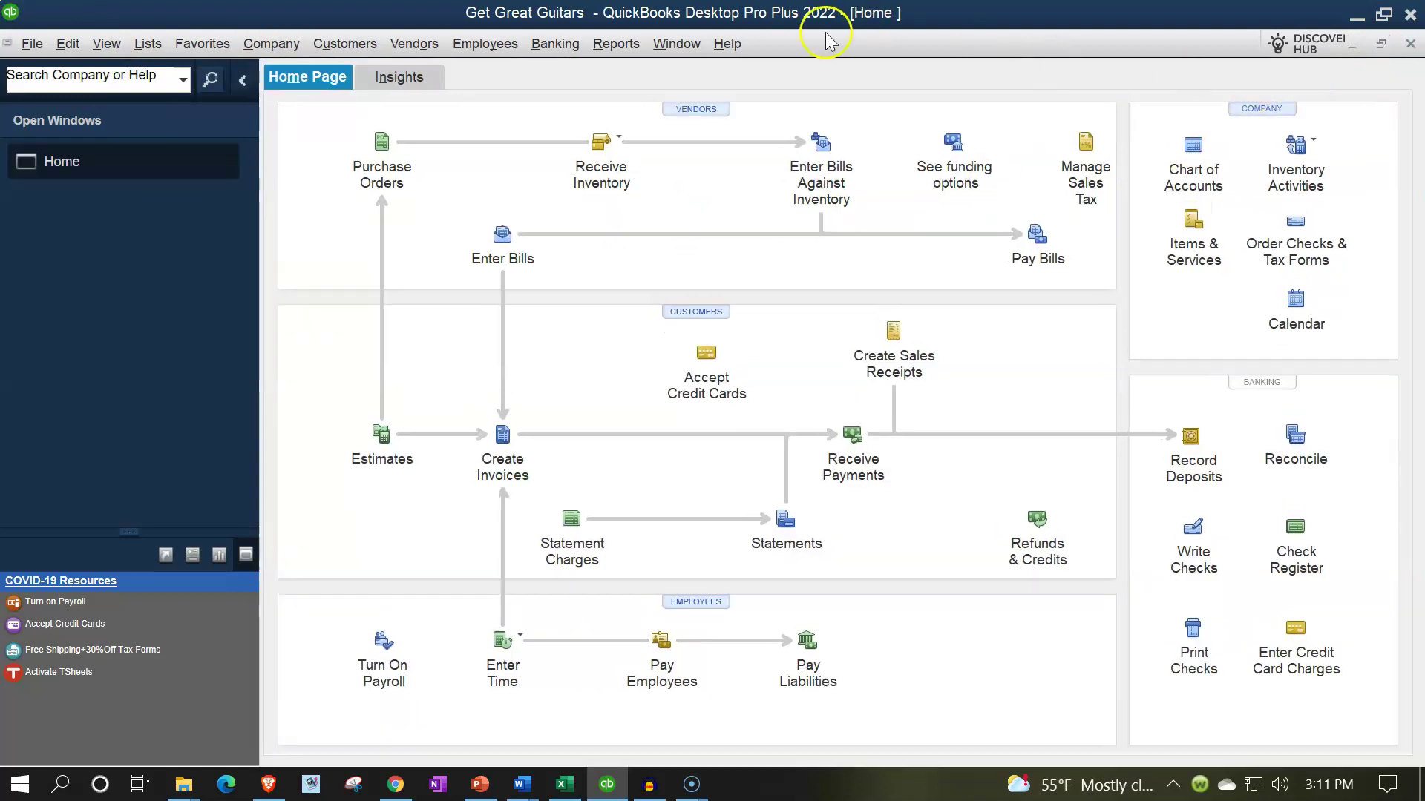
- Open the standard Balance Sheet report from Company & Financial reports
click(612, 44)
mouse_move(697, 199)
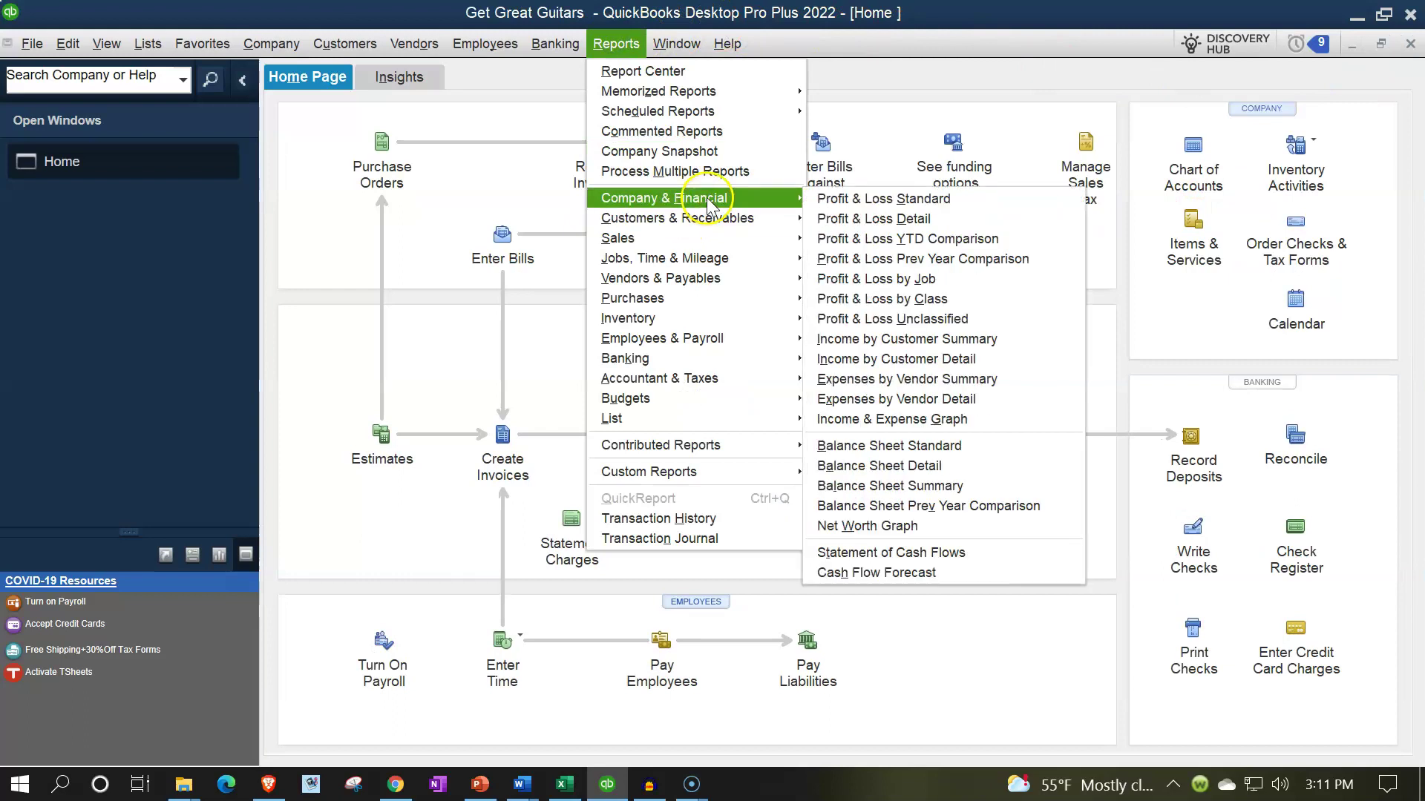
click(880, 445)
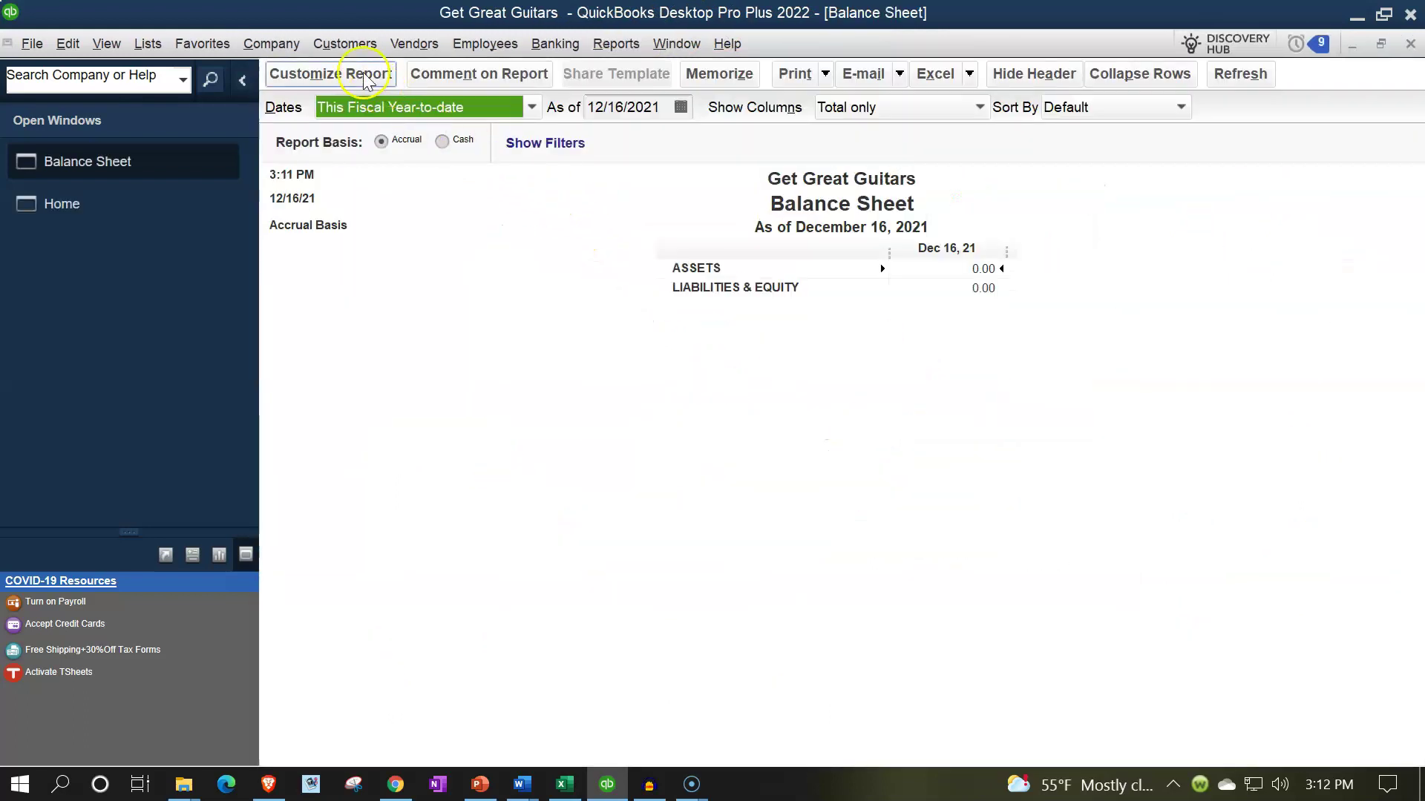
- Set the Balance Sheet report dates from 01/01/2022 to 02/28/2022
click(359, 74)
key(Tab)
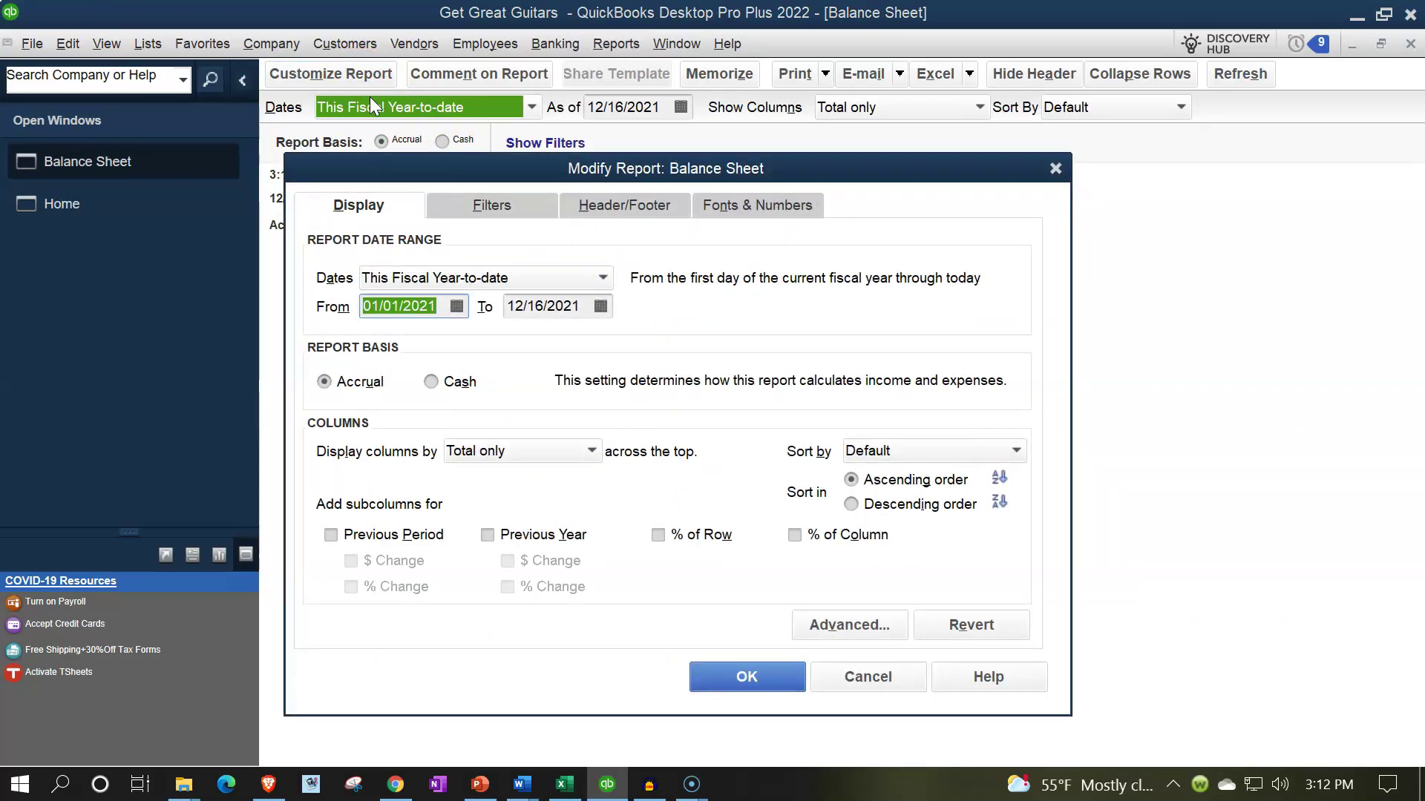
text(01/01/2022)
key(Tab)
text(1)
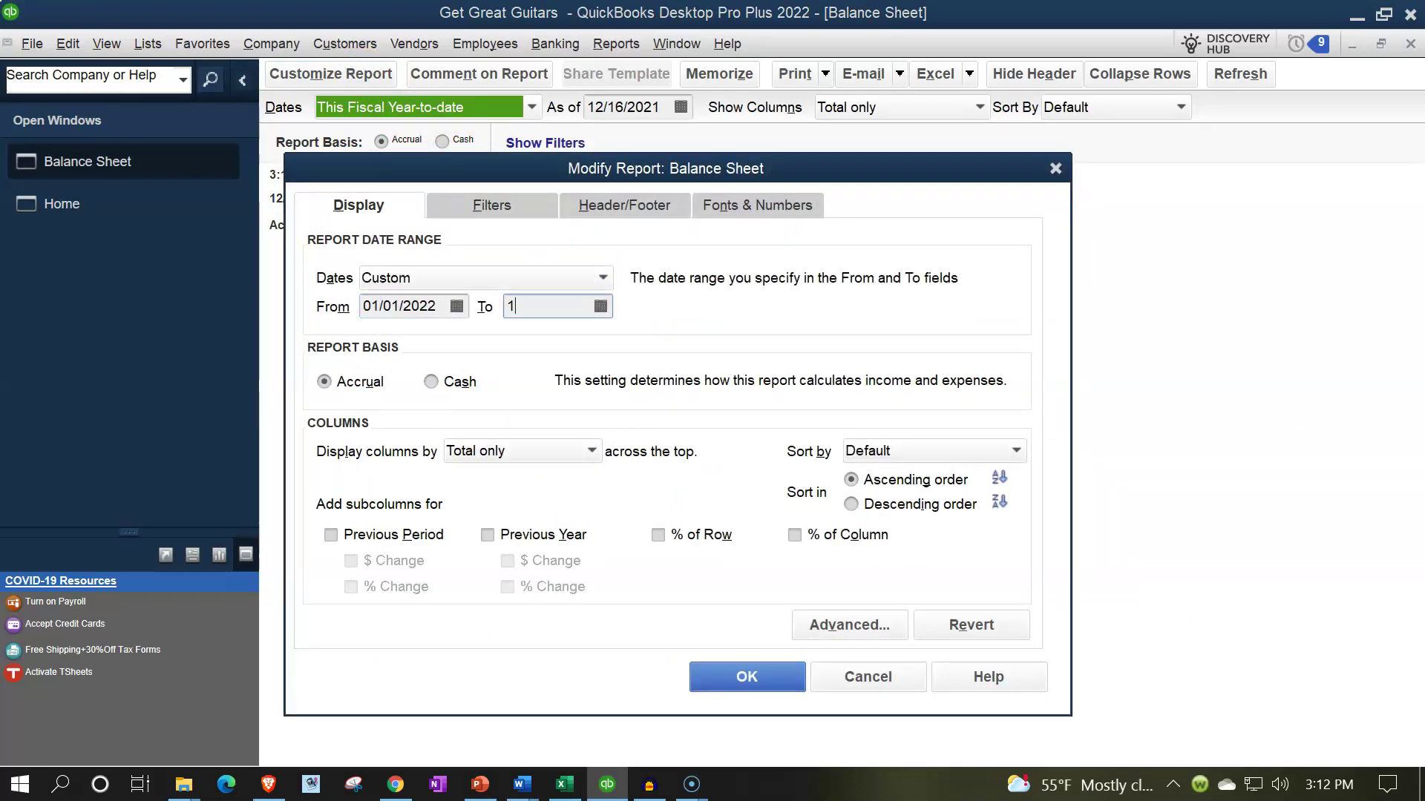
key(BackSpace)
text(02282022)
key(Tab)
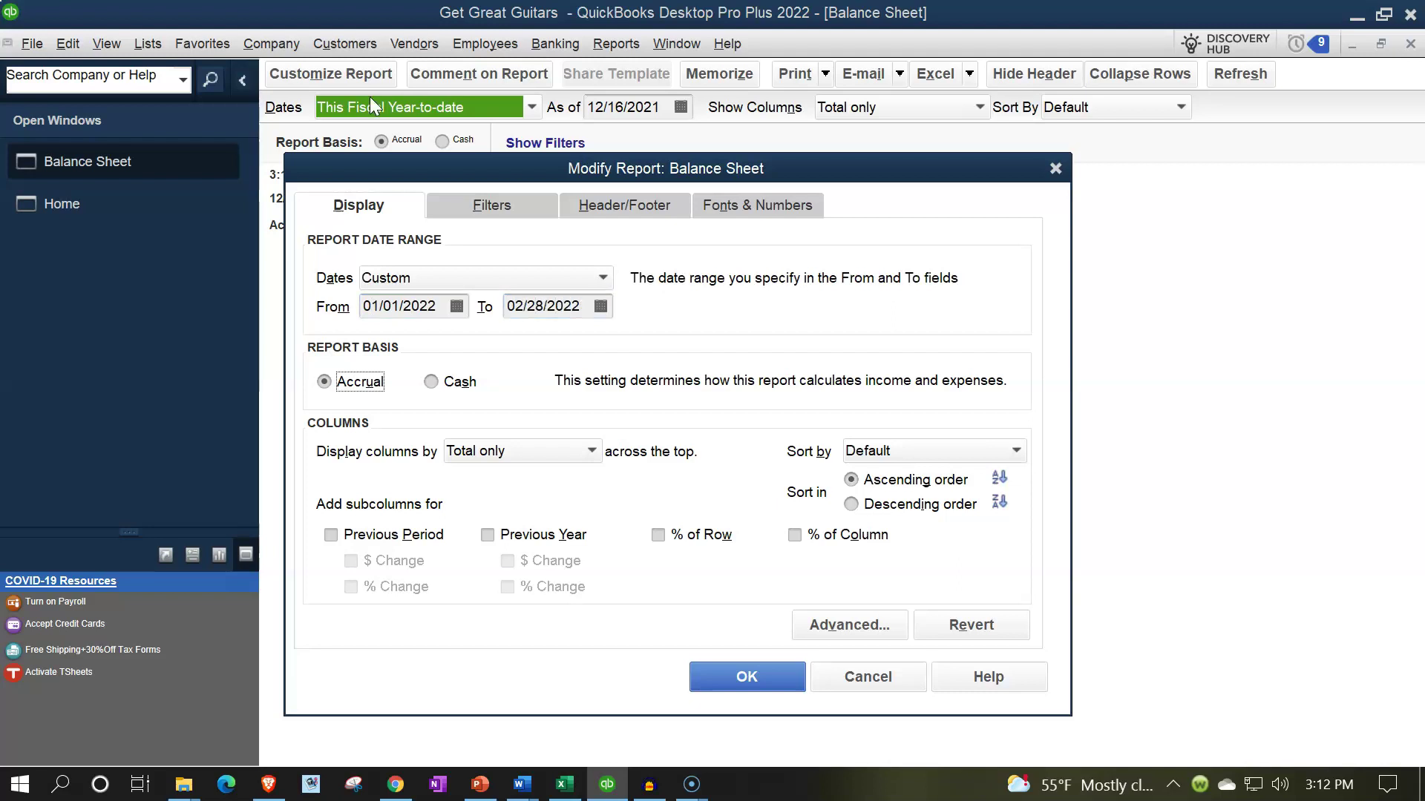
- Enlarge the column label font and all related report fonts to size 14
click(731, 209)
click(616, 489)
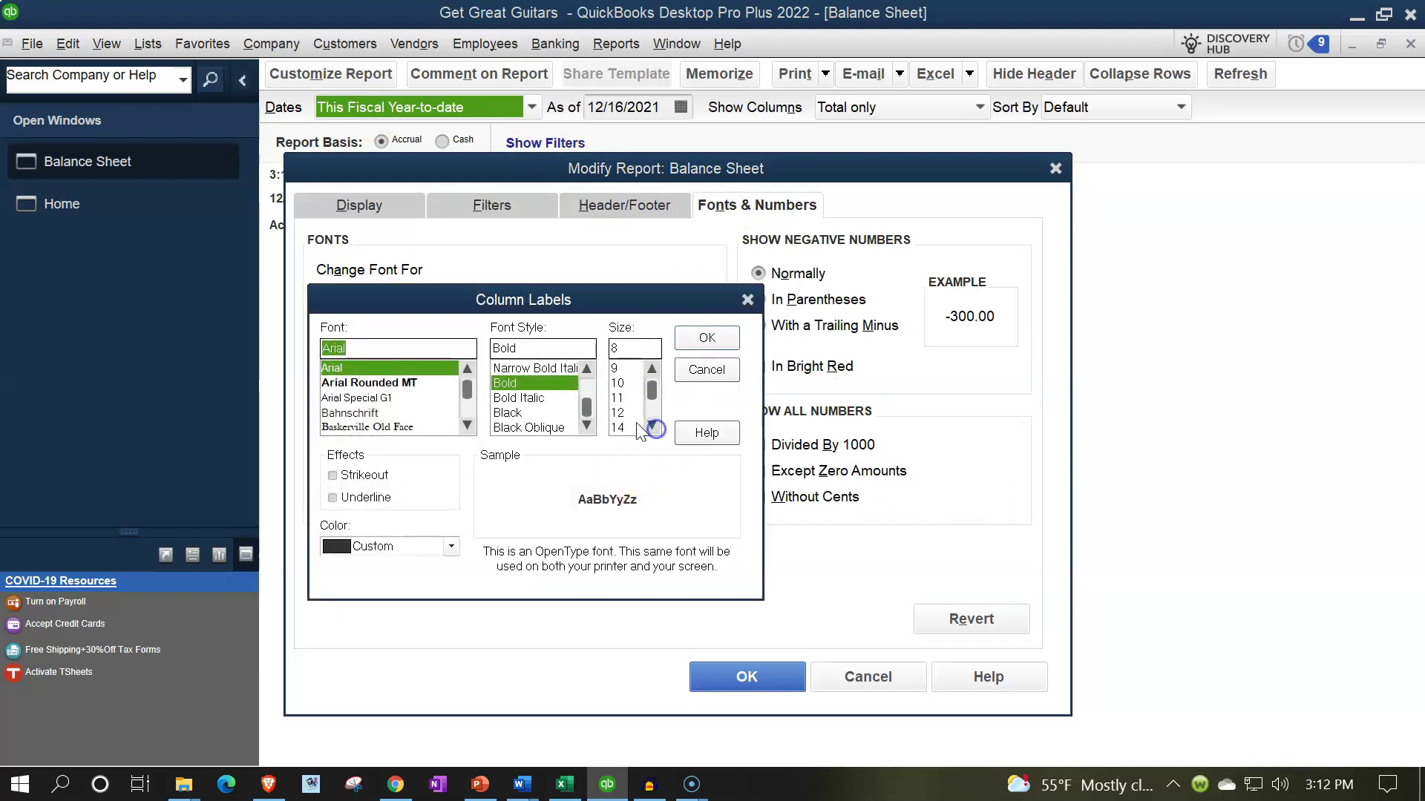
click(629, 426)
click(707, 338)
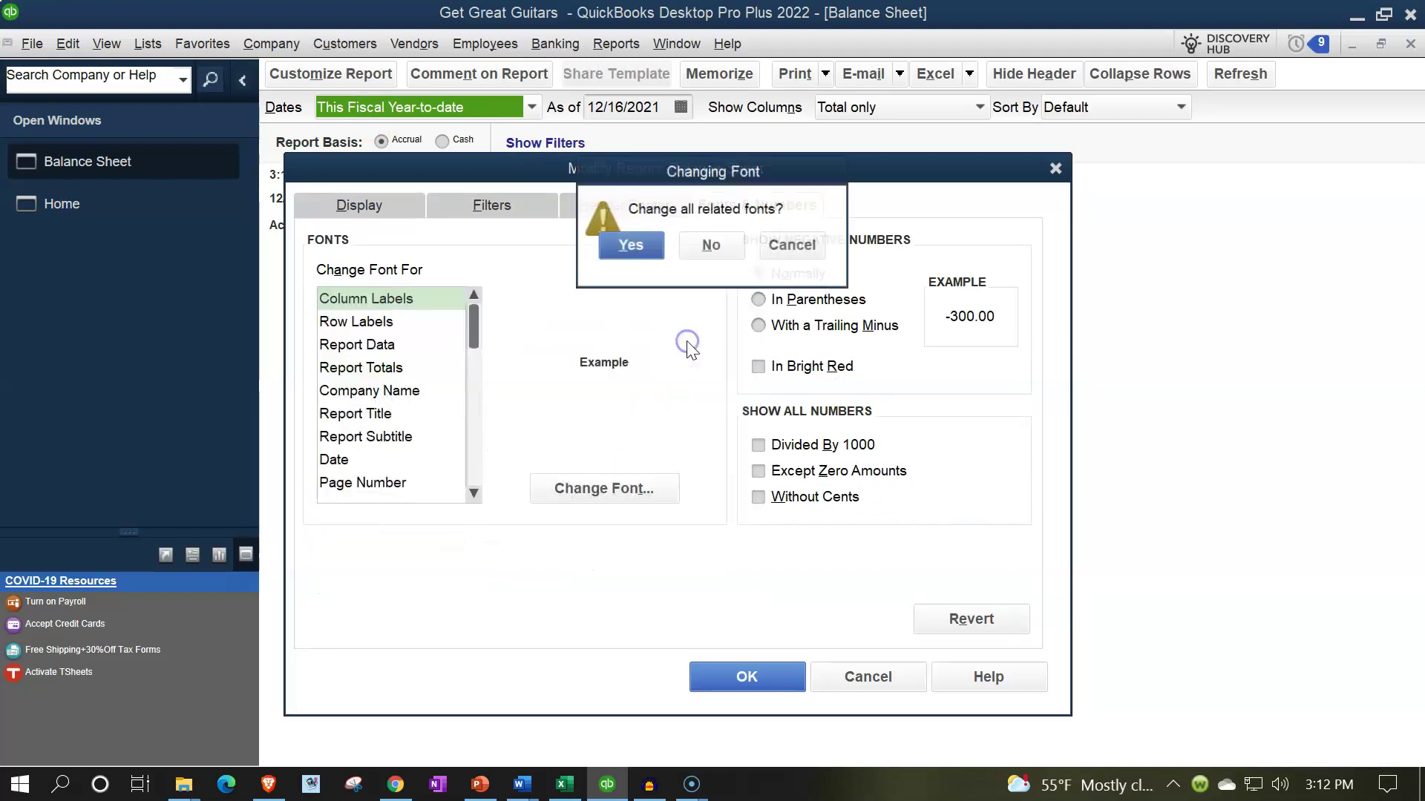
click(632, 245)
click(747, 677)
click(659, 111)
click(616, 44)
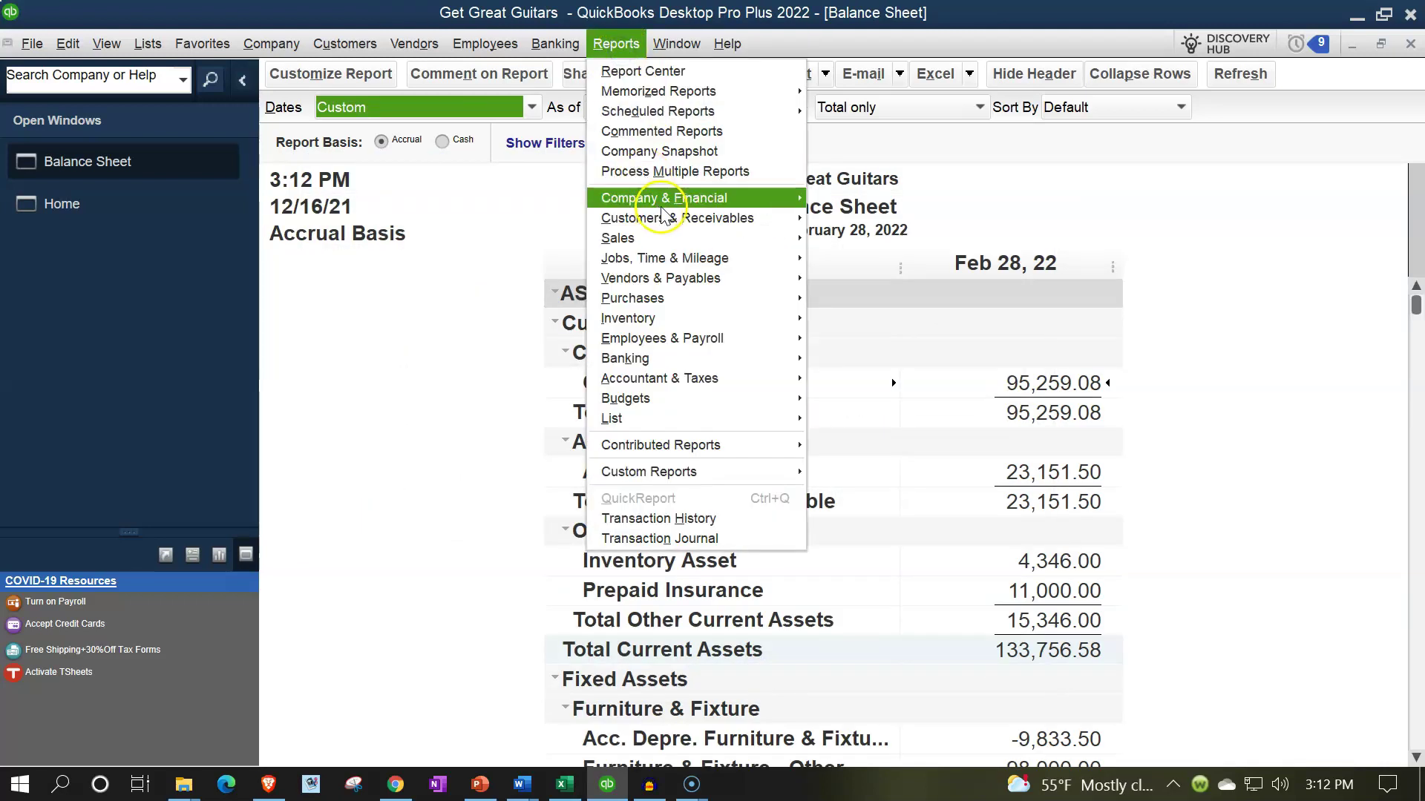
- Open the standard Profit & Loss report dated 01/01/2022 to 02/28/2022
mouse_move(768, 201)
click(842, 198)
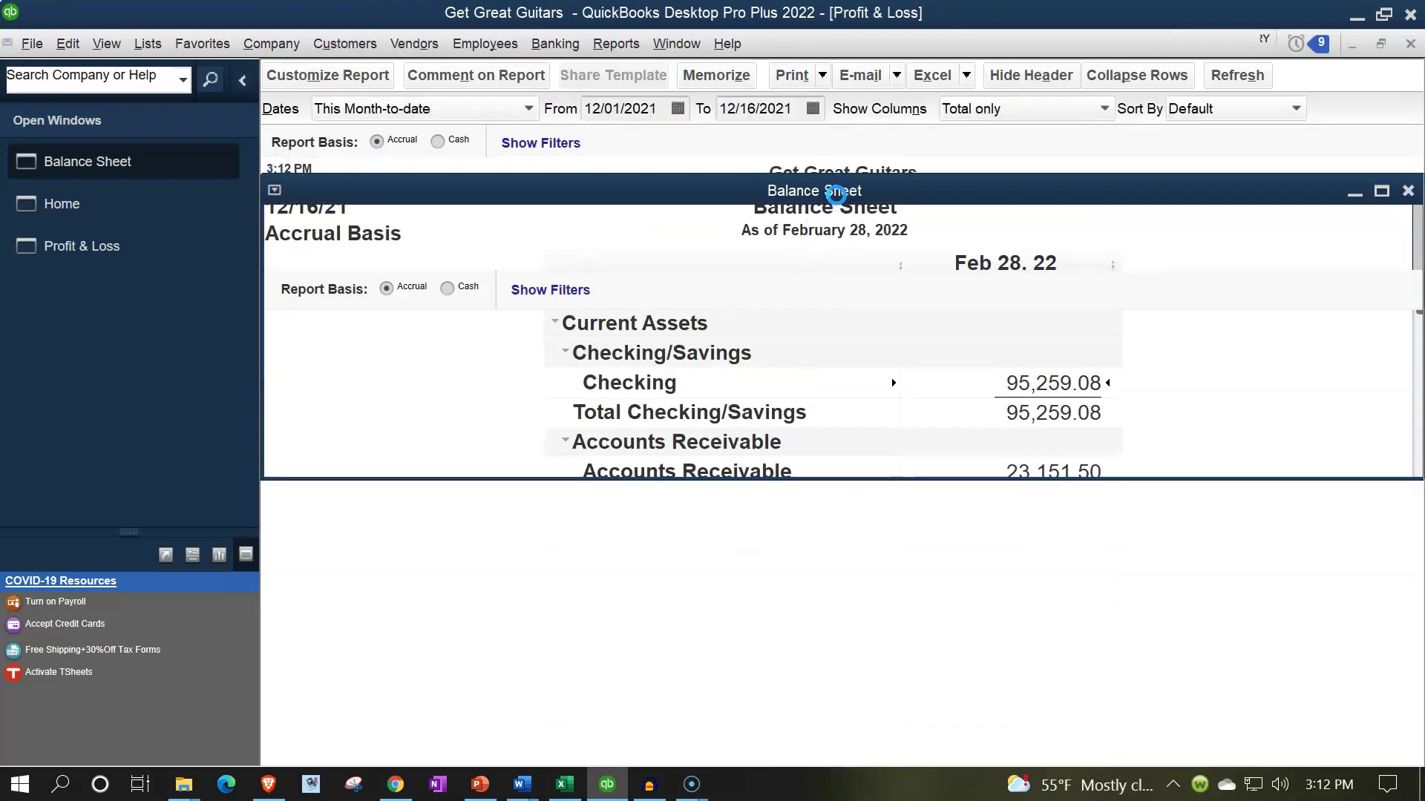
text(0101252)
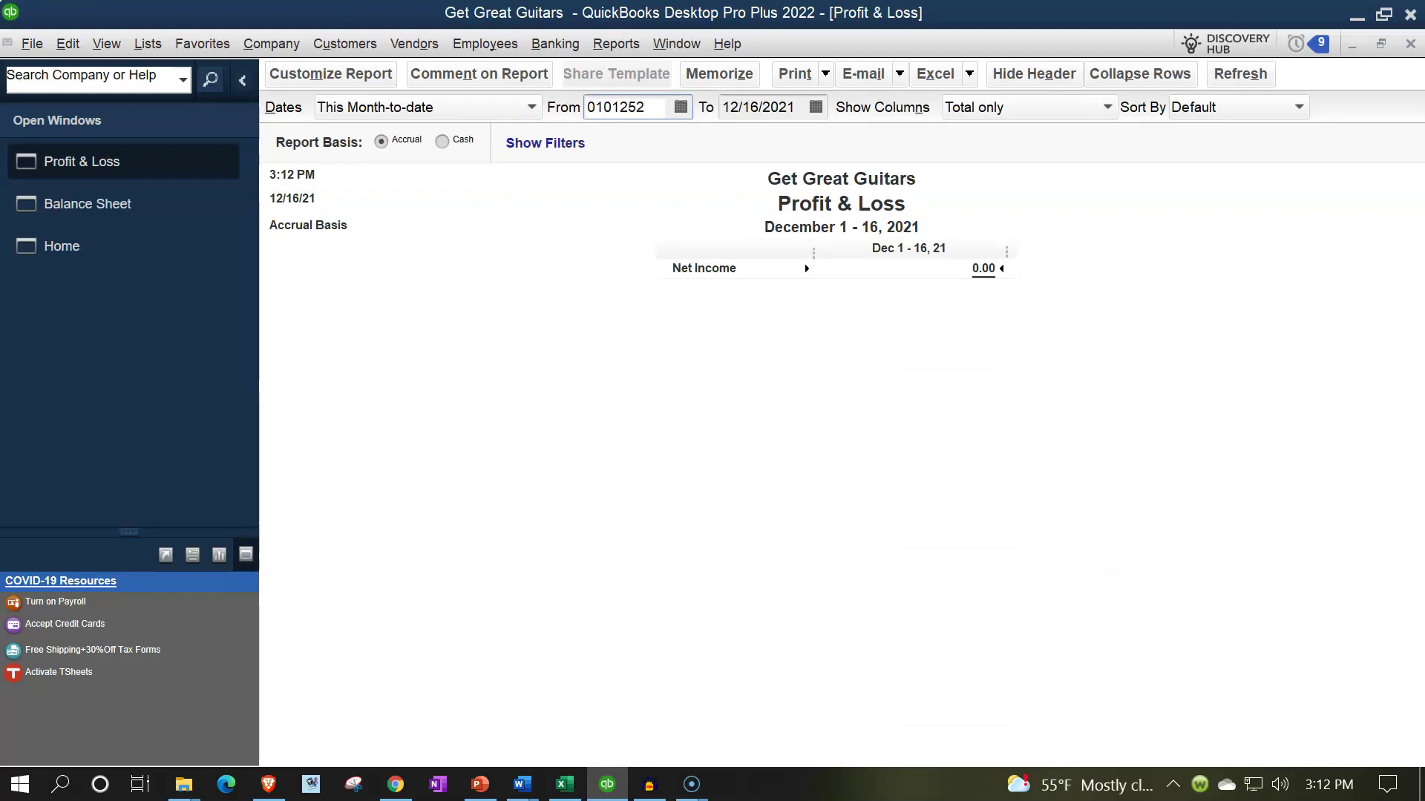
key(BackSpace)
key(BackSpace)
text(2)
key(Tab)
text(022822)
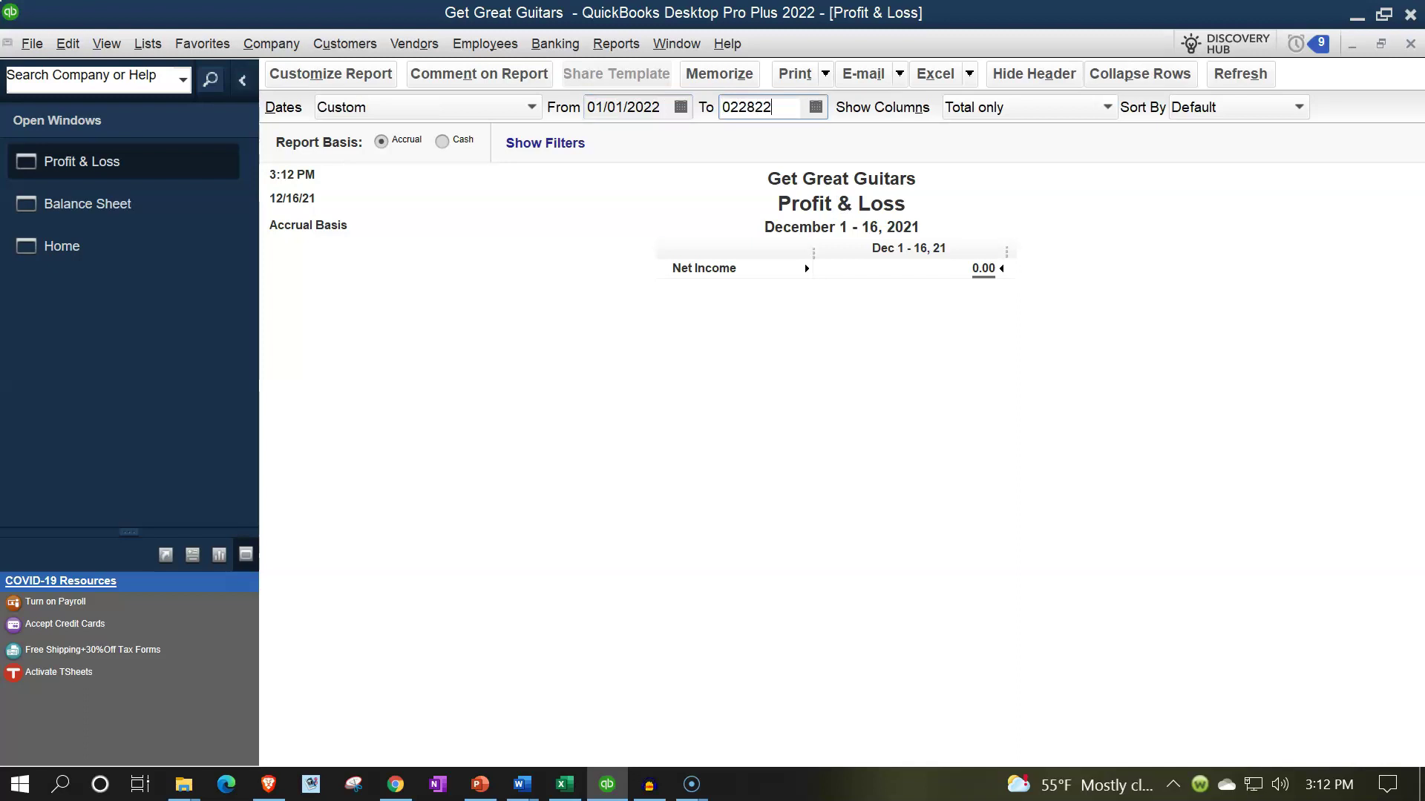
key(Tab)
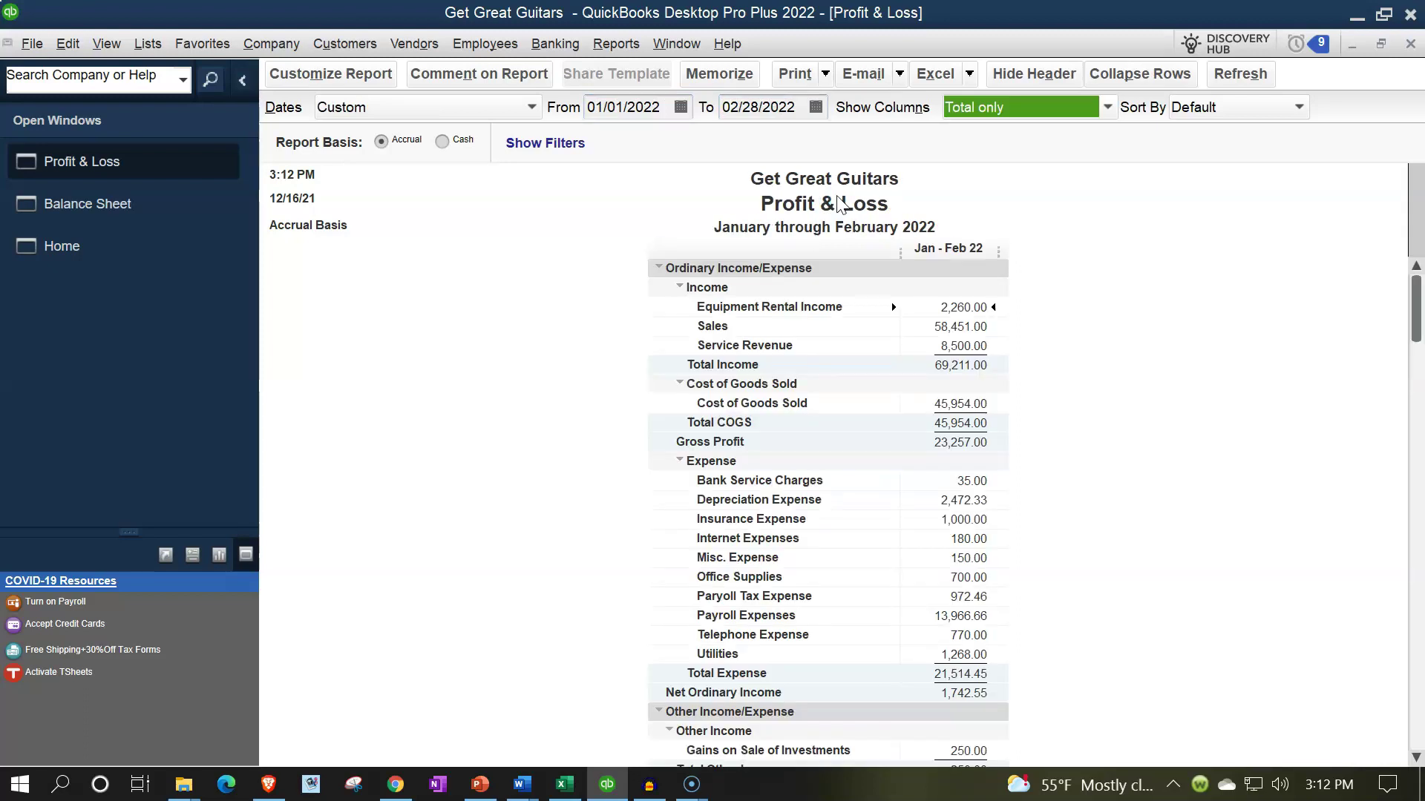
- Enlarge the Profit & Loss column label and all related fonts to a larger size
click(366, 77)
click(714, 198)
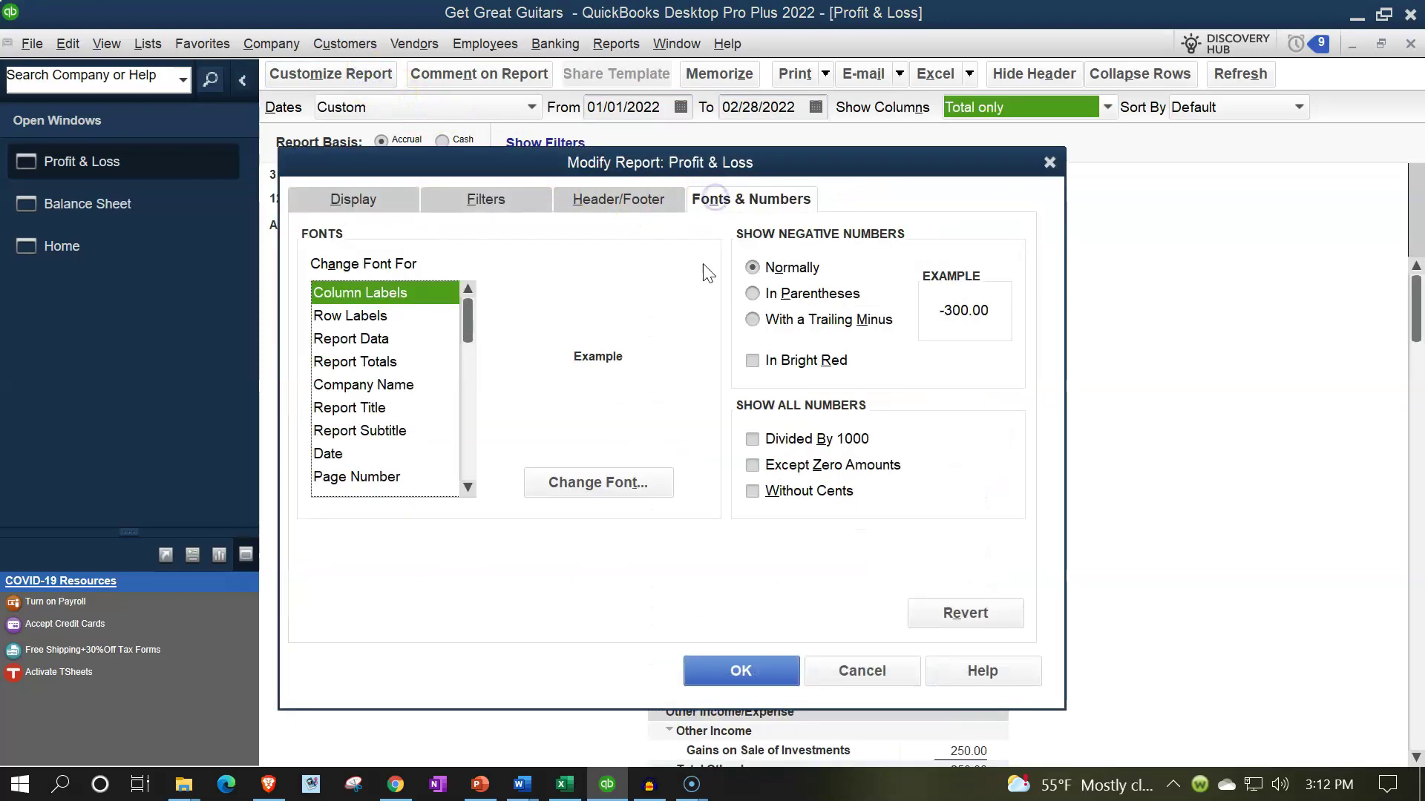
click(626, 490)
click(645, 420)
click(626, 422)
click(701, 332)
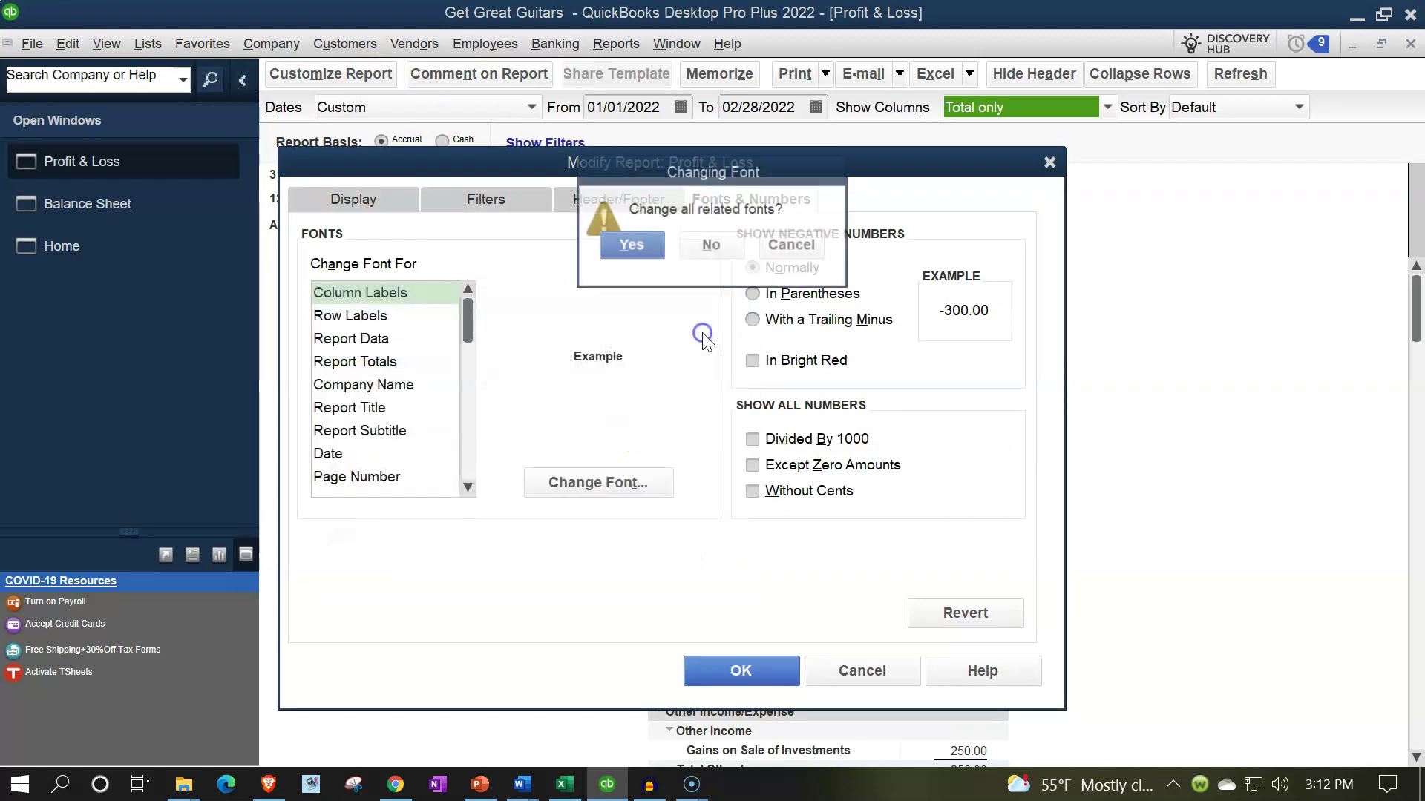
click(632, 245)
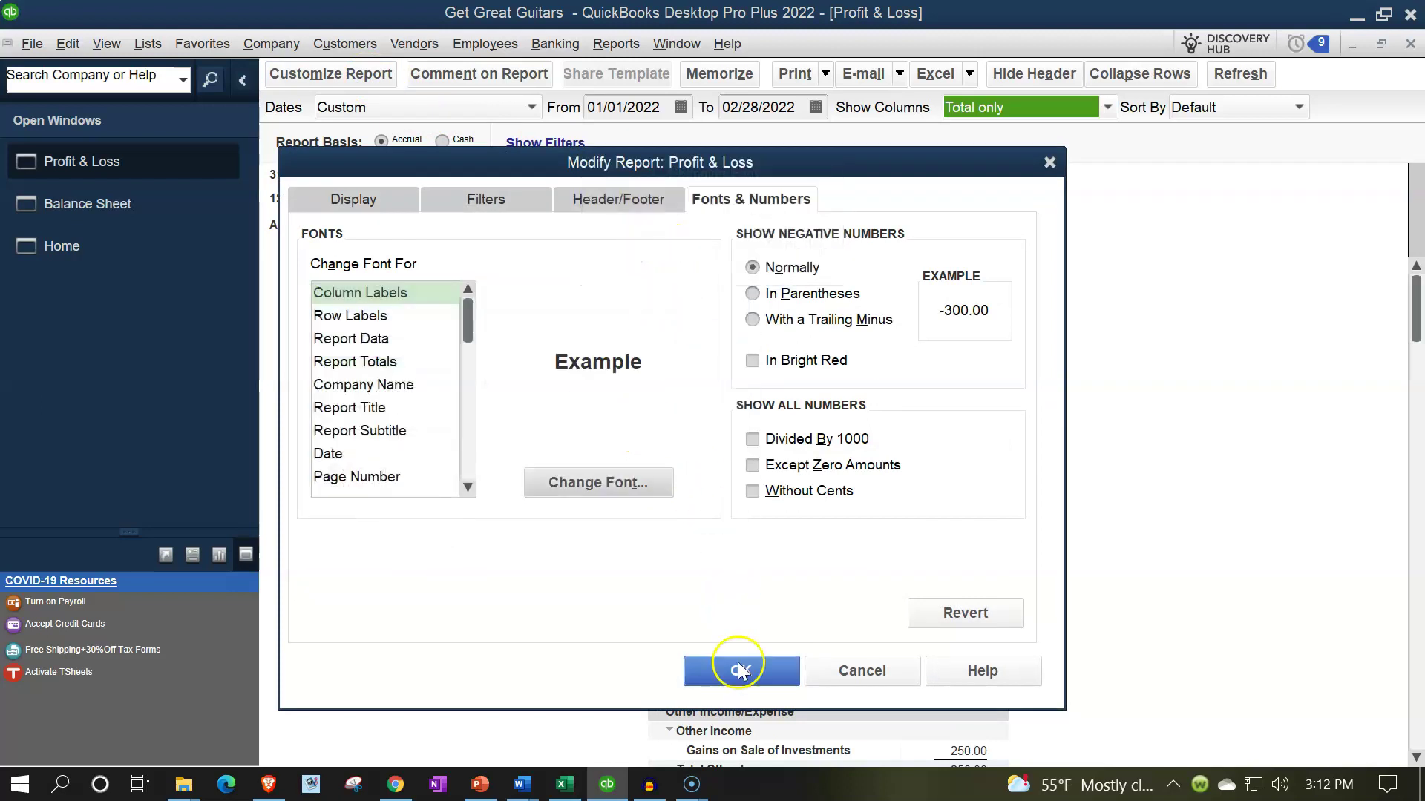
click(739, 671)
- Open the Accountant & Taxes Trial Balance with dates 01/01/2022 to 02/28/2022
click(617, 49)
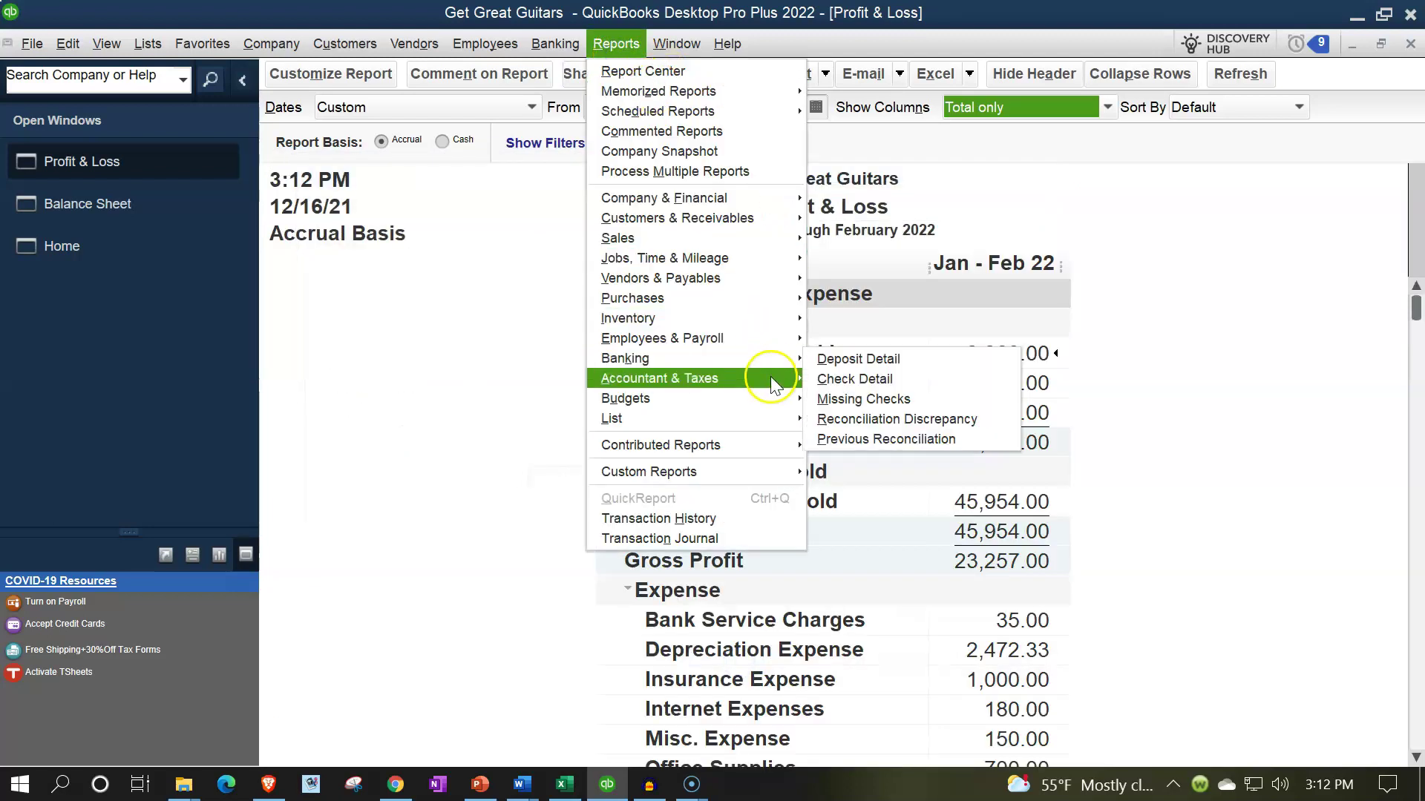
mouse_move(770, 376)
click(820, 373)
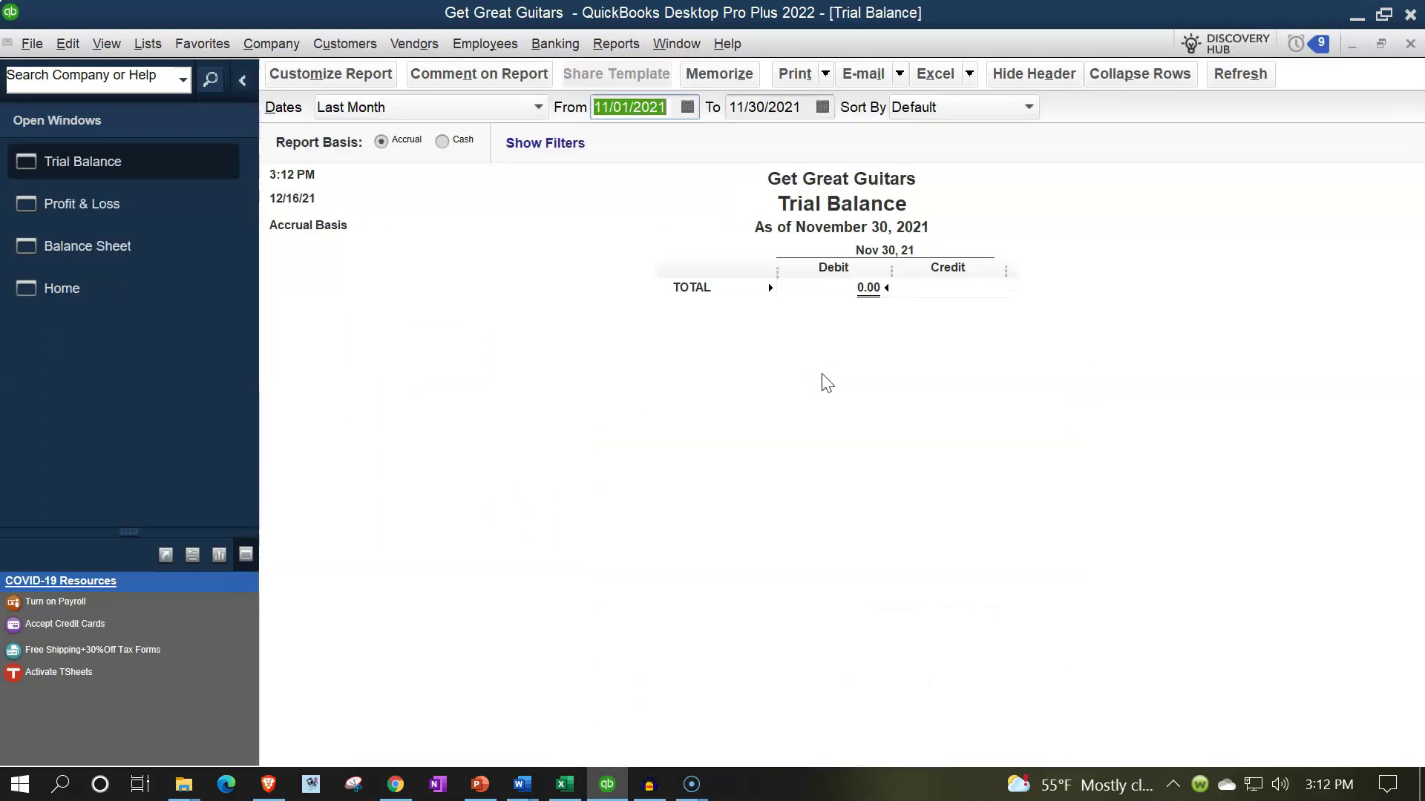
text(010122)
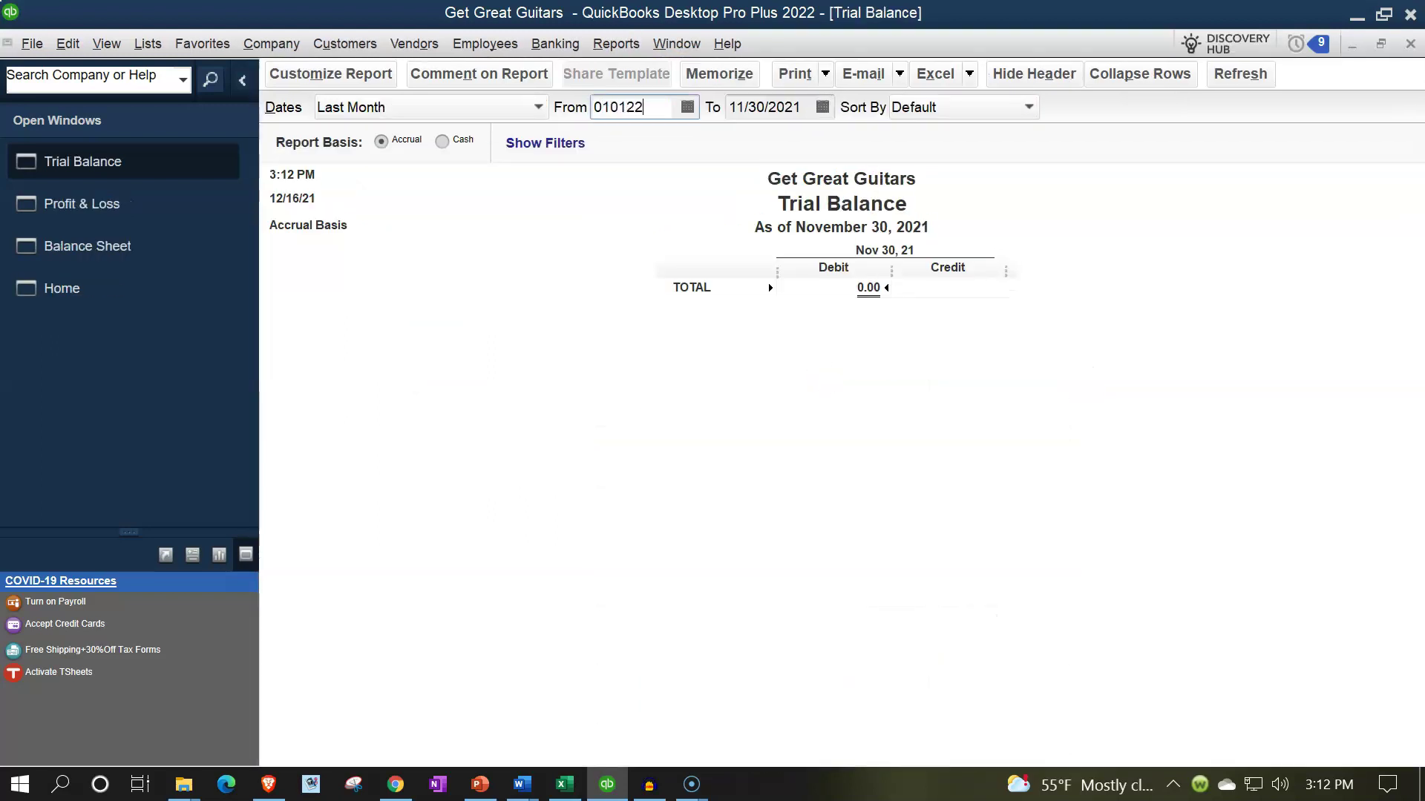
key(Tab)
text(02/28/202)
key(Tab)
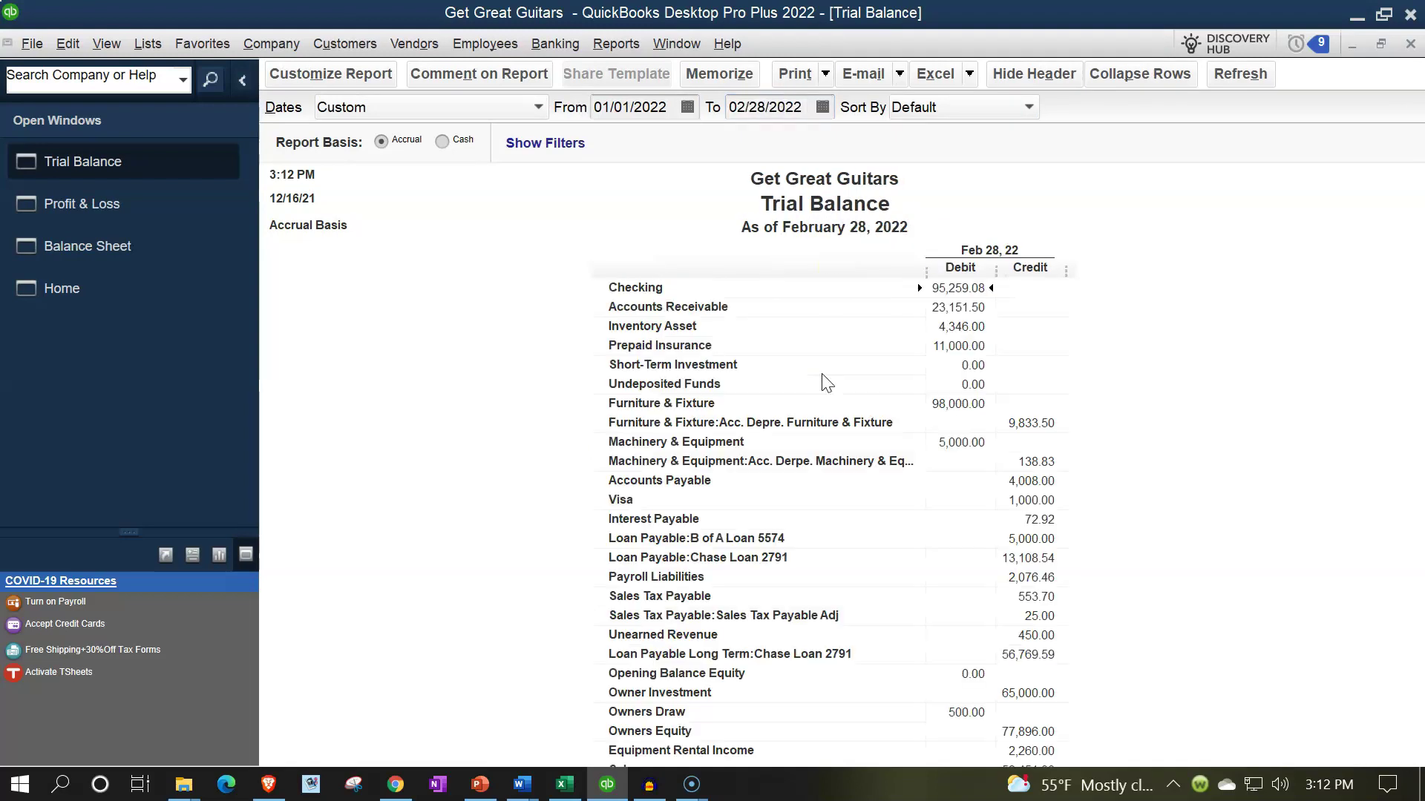
- Set the Trial Balance column label font and all related fonts to size 14
click(369, 72)
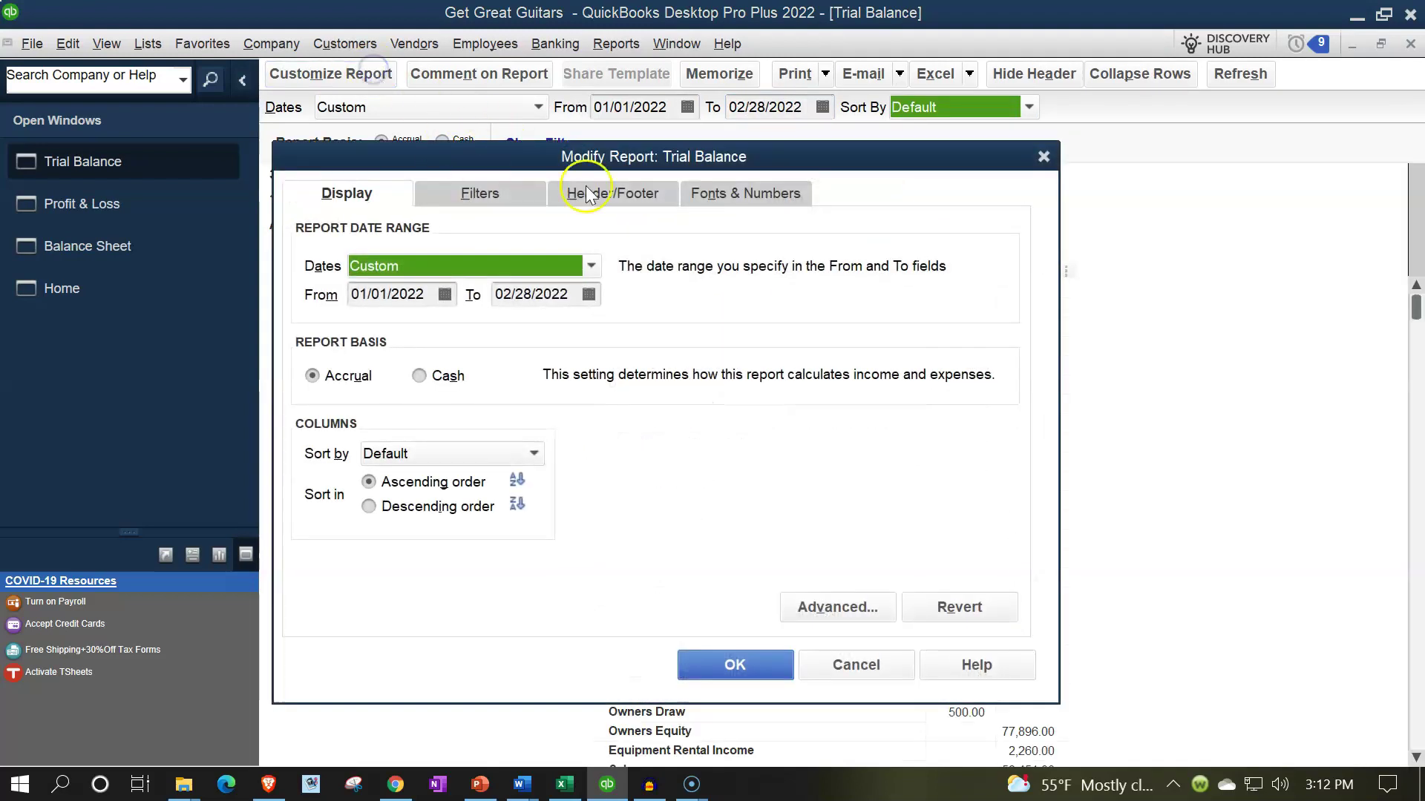
click(703, 197)
click(632, 484)
click(639, 413)
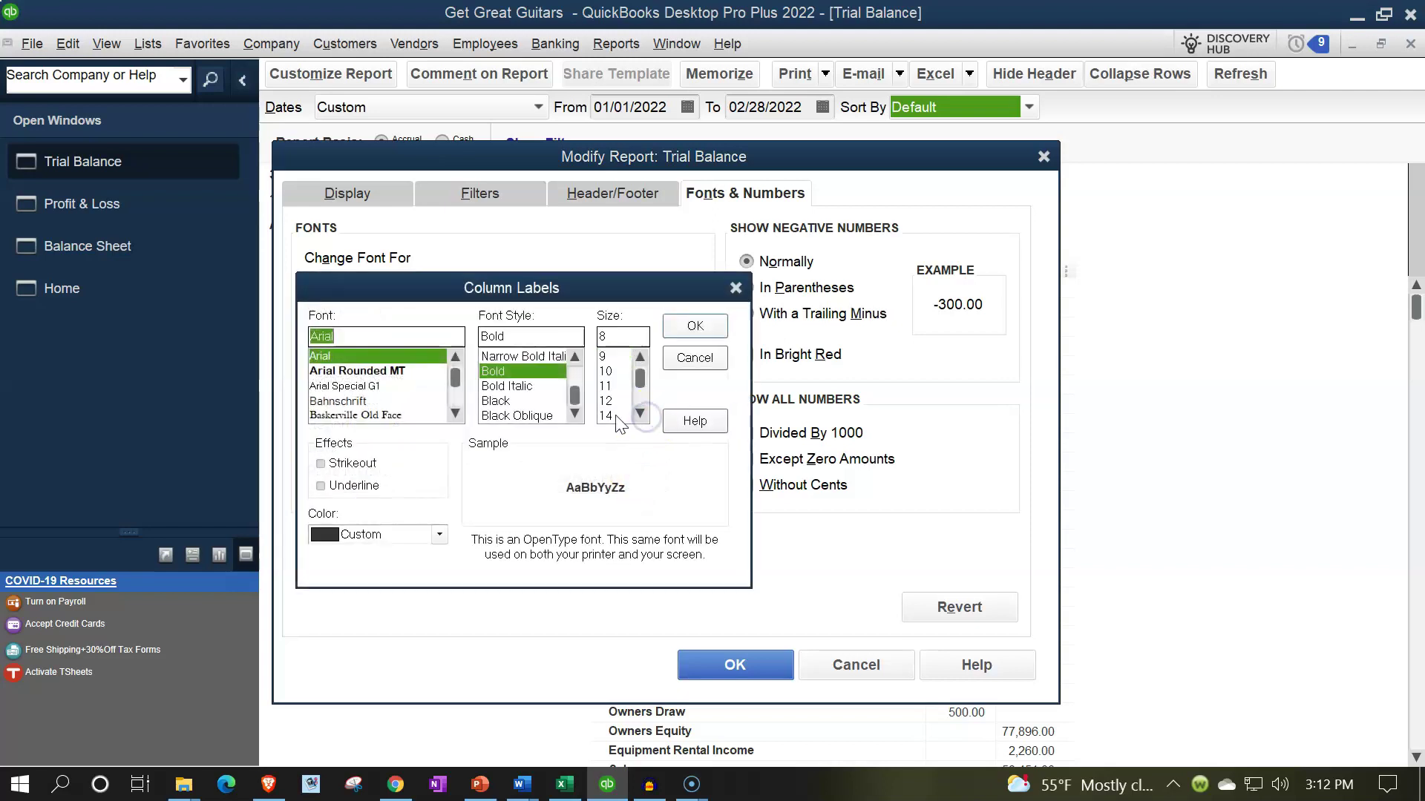
click(613, 415)
click(690, 327)
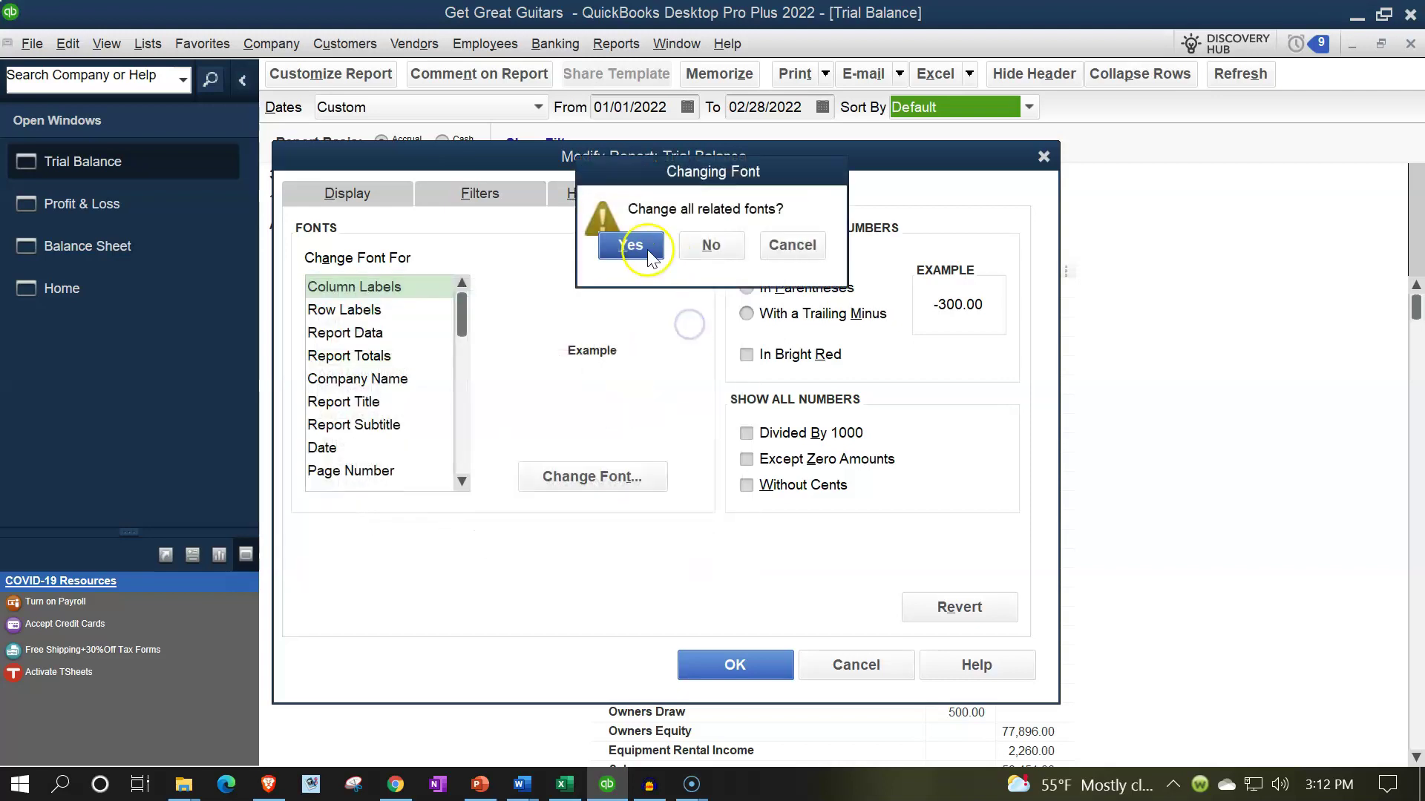
click(629, 245)
click(733, 662)
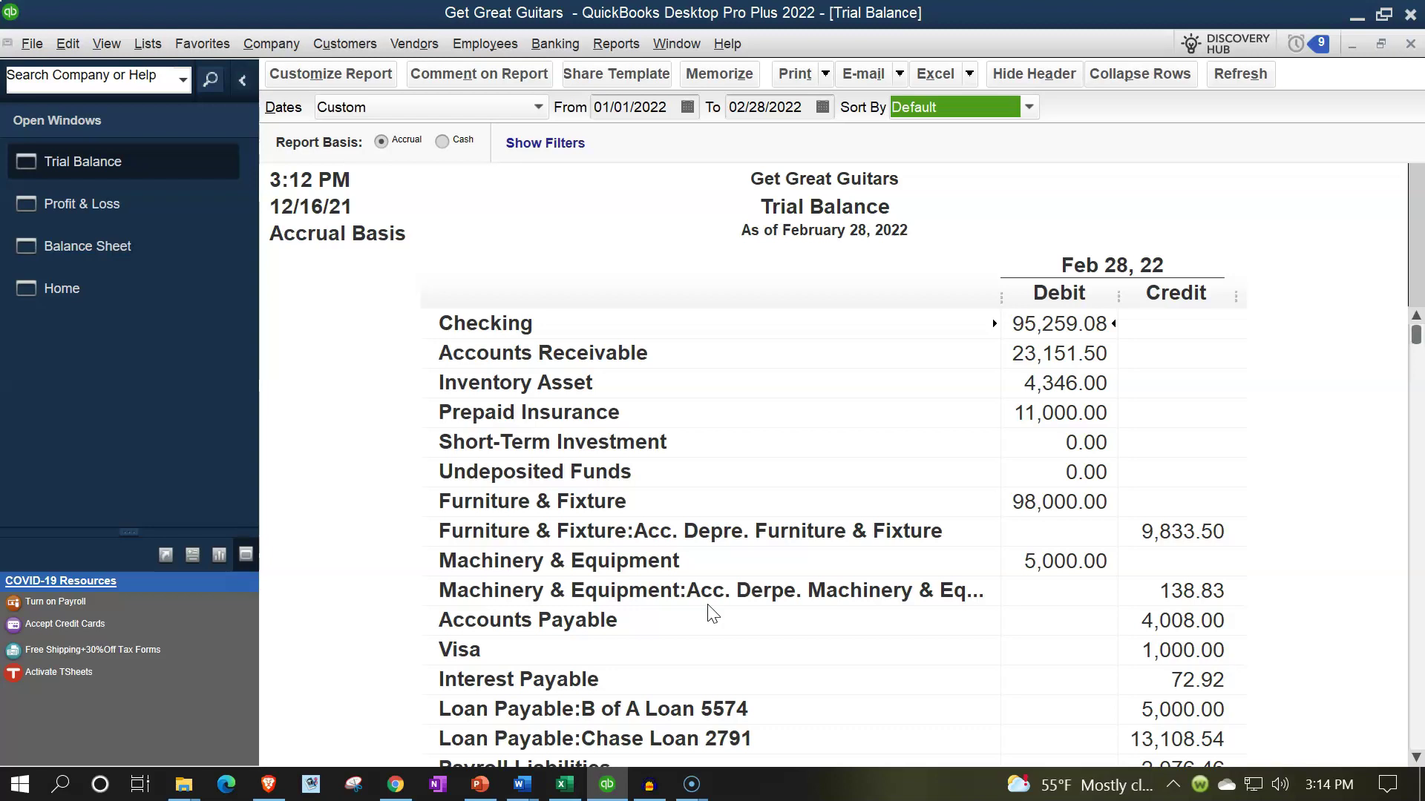
click(618, 46)
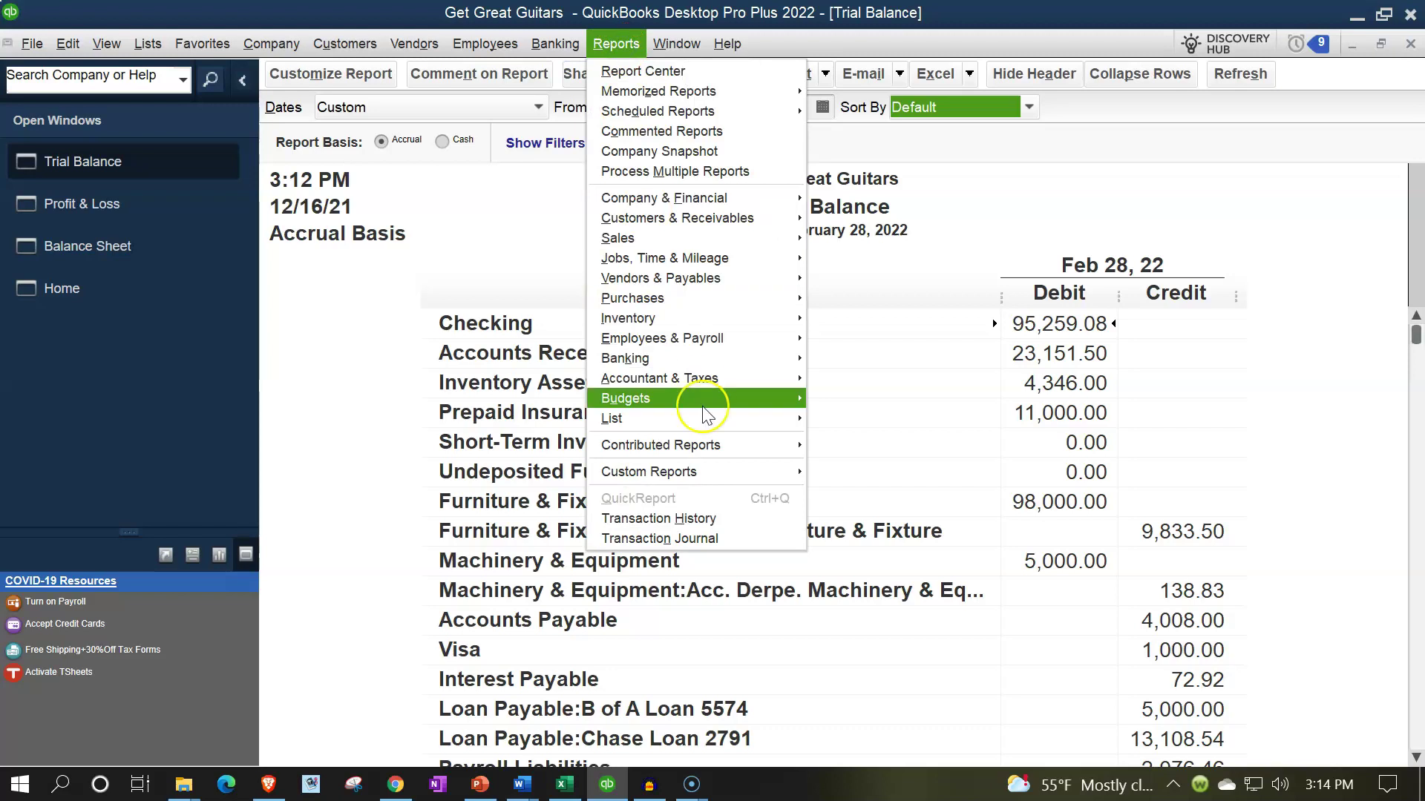
mouse_move(779, 399)
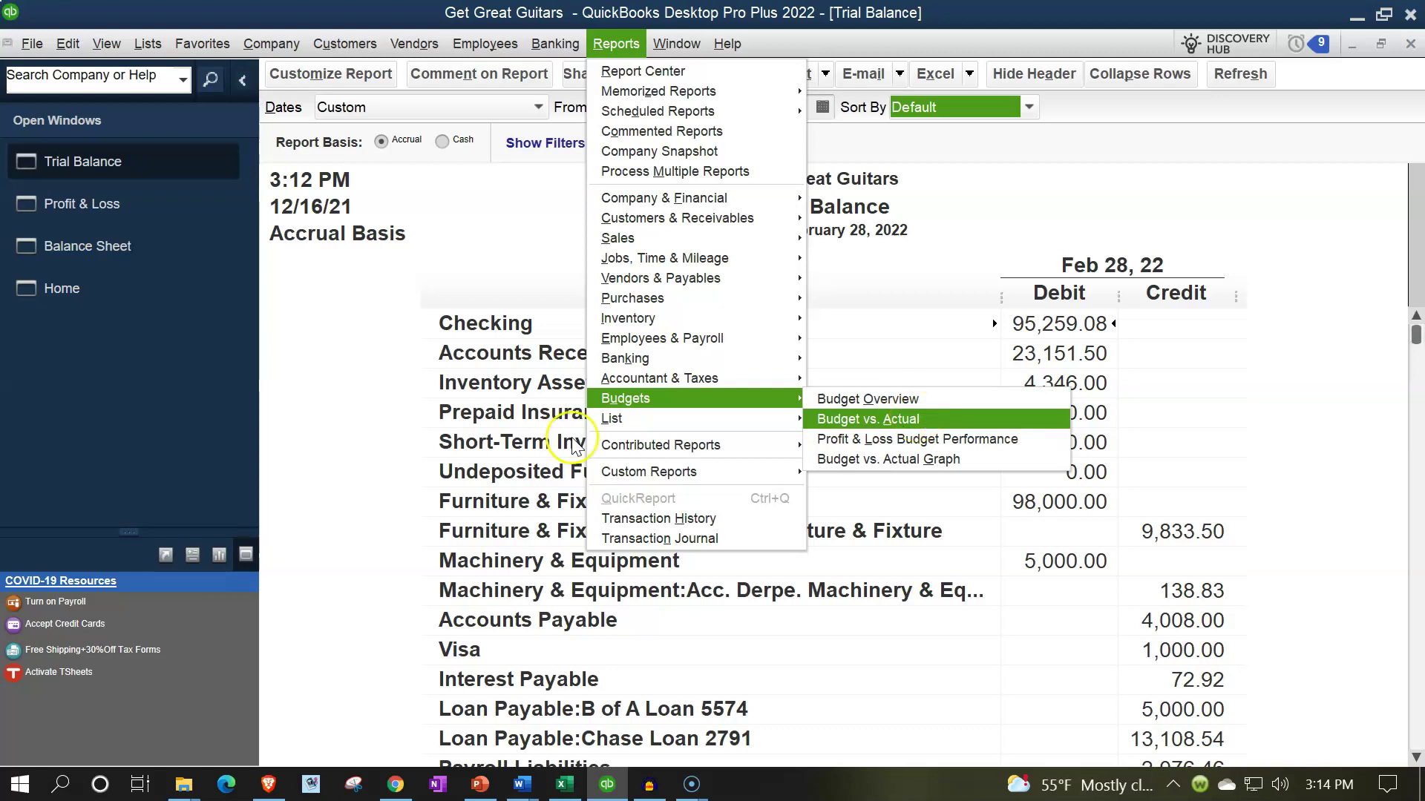
click(365, 419)
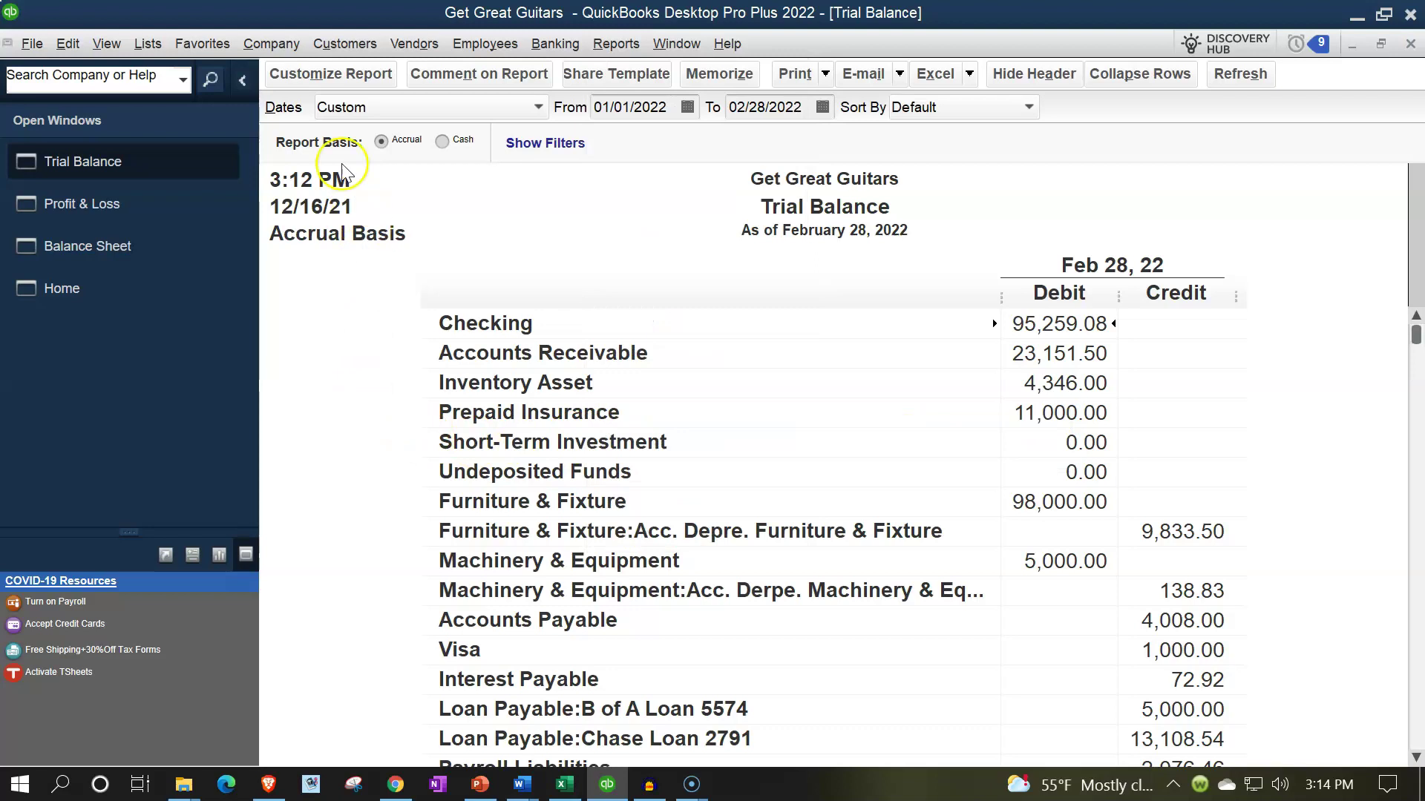
click(275, 46)
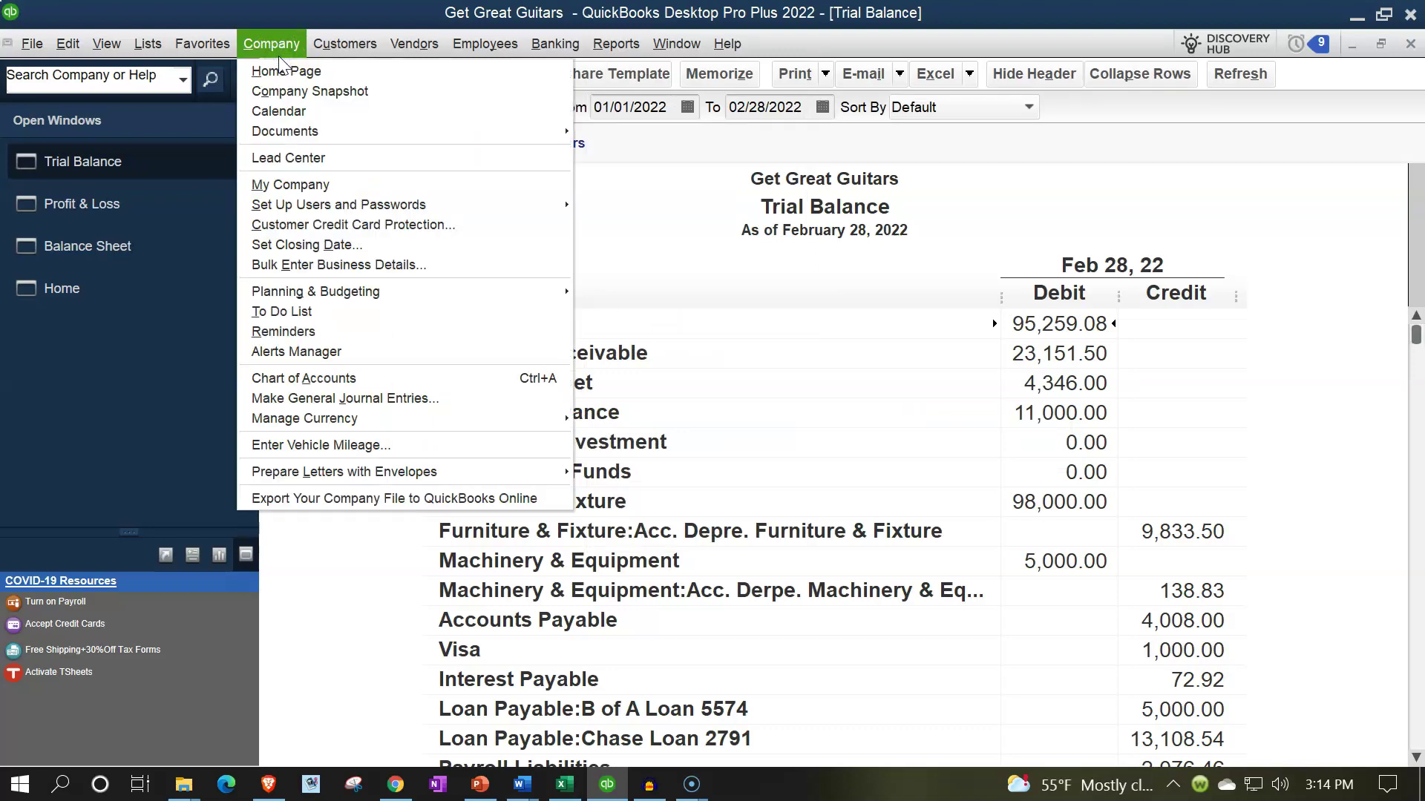
click(274, 46)
click(276, 47)
click(555, 291)
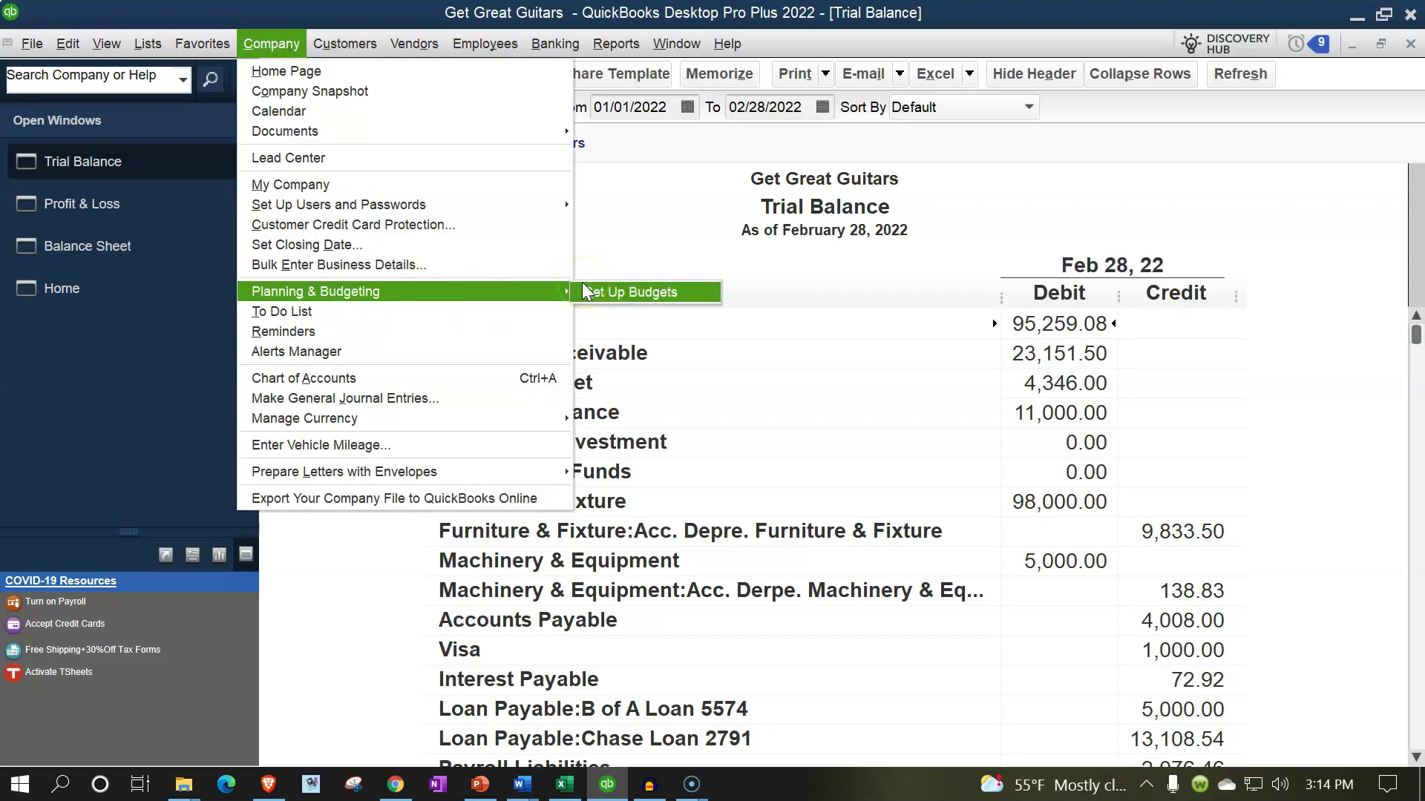
click(613, 232)
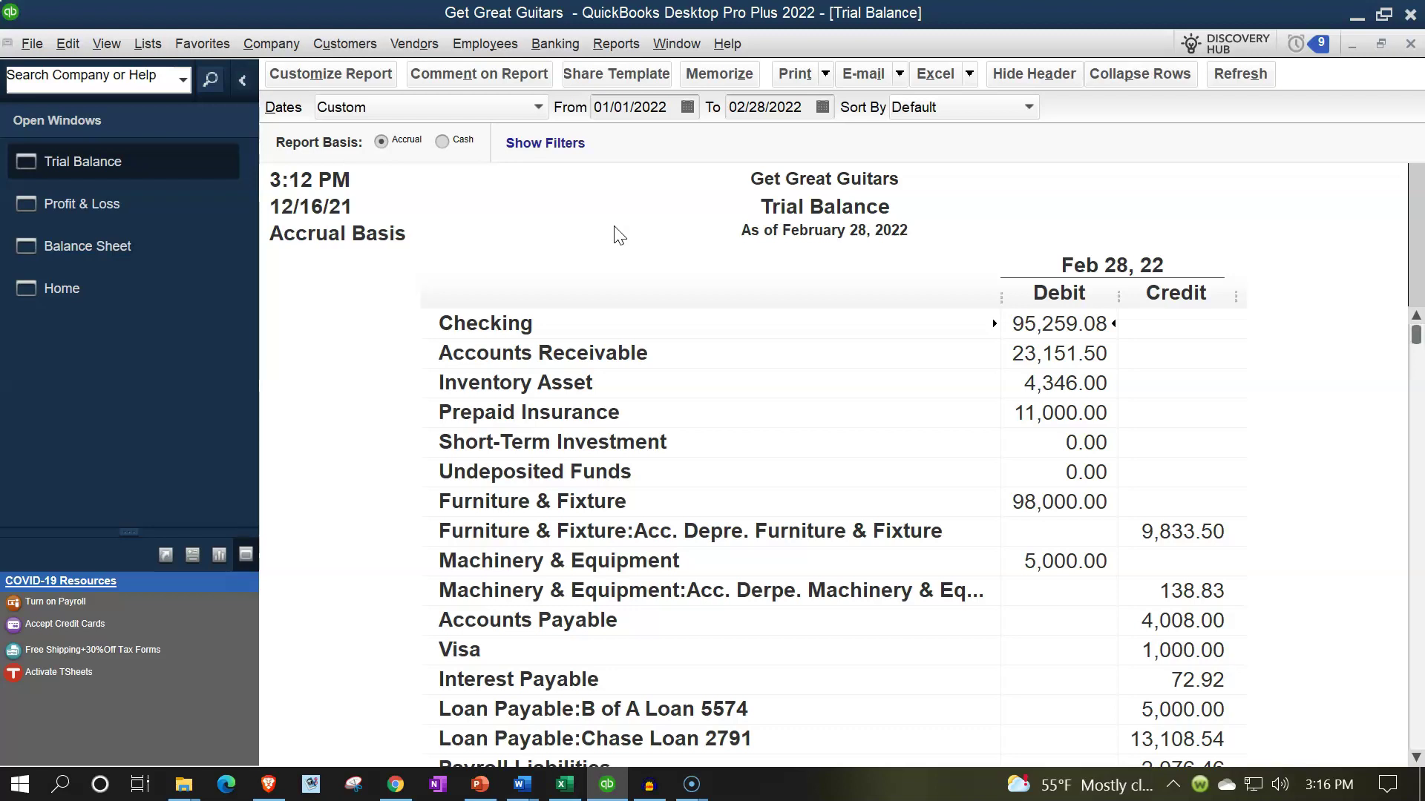
- Switch between the Profit & Loss and Balance Sheet windows, ending on Profit & Loss
click(158, 208)
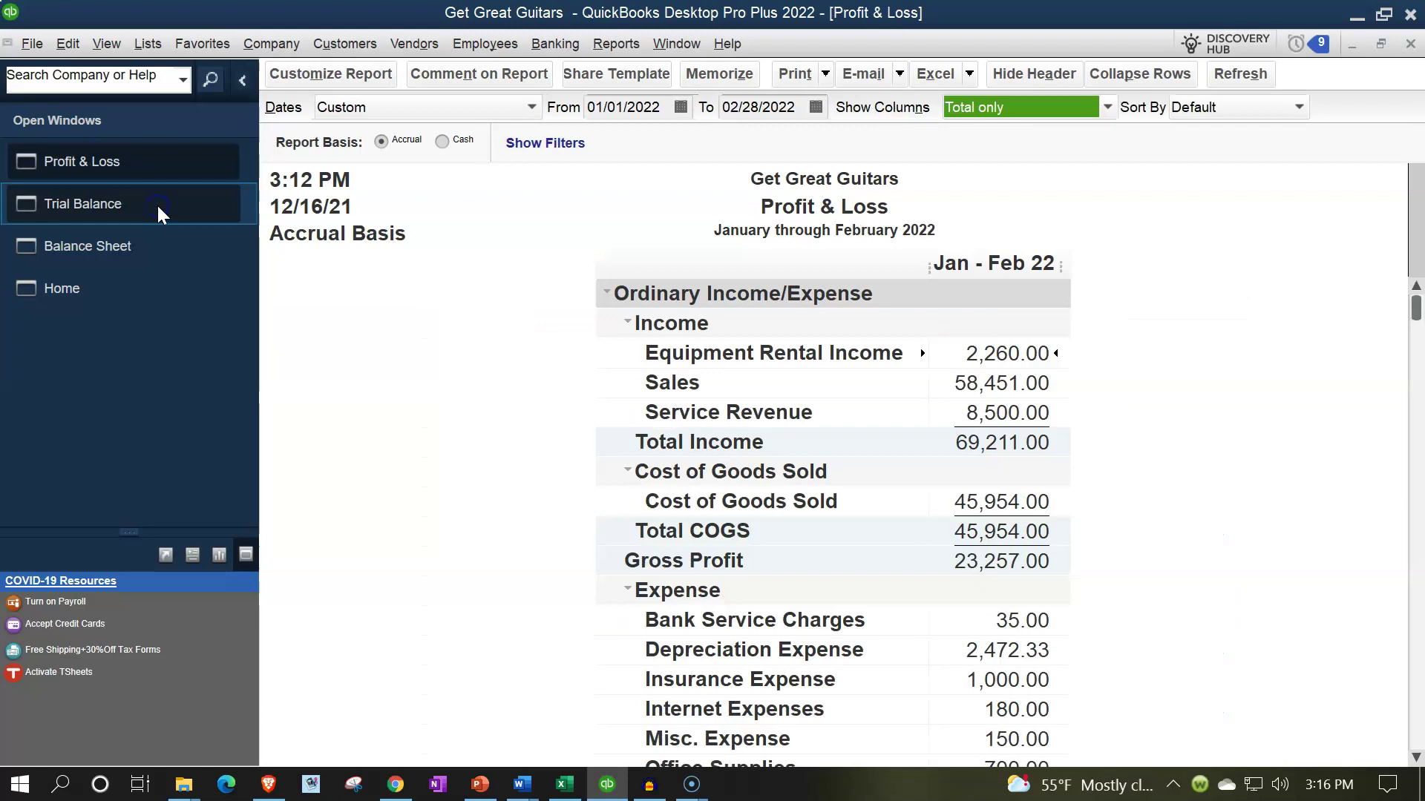
click(150, 244)
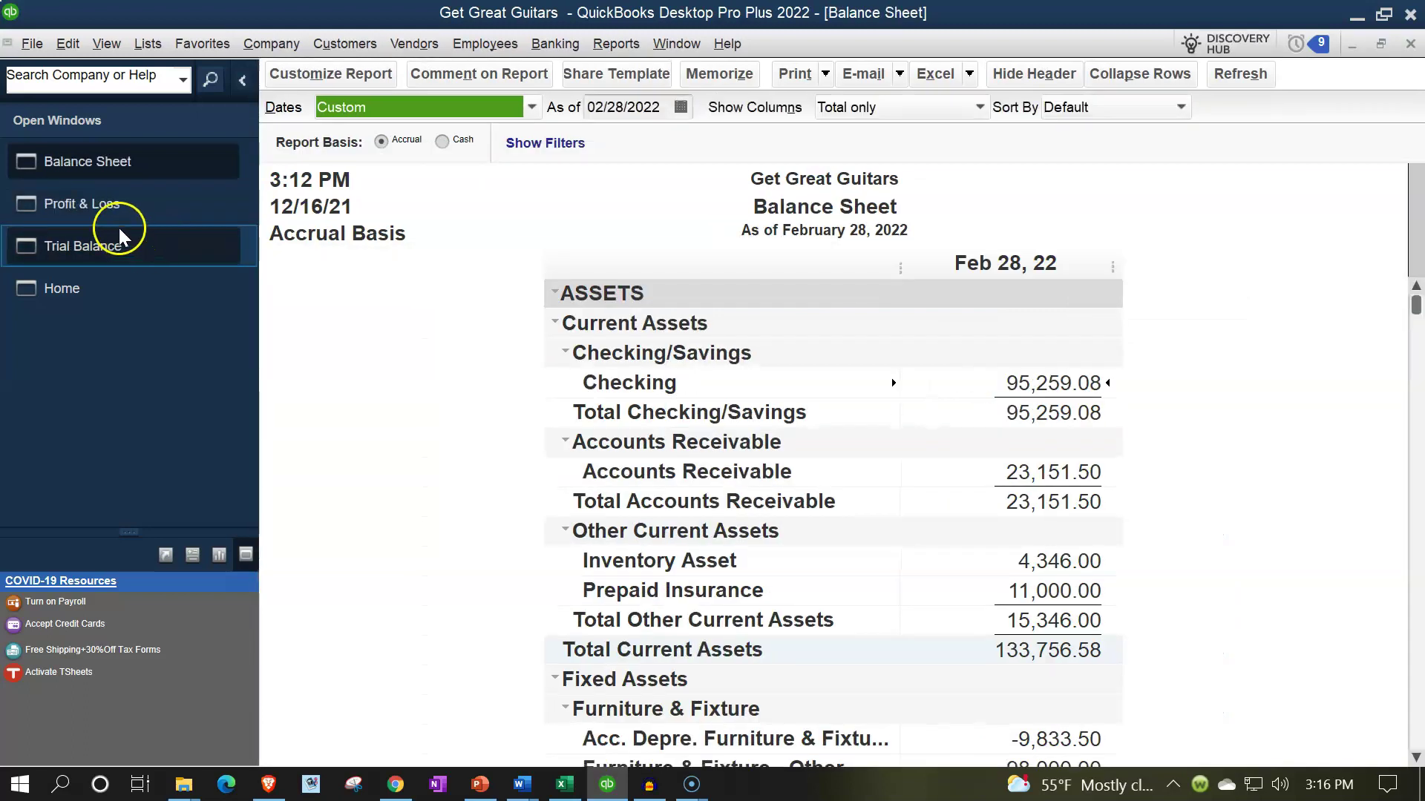
click(114, 216)
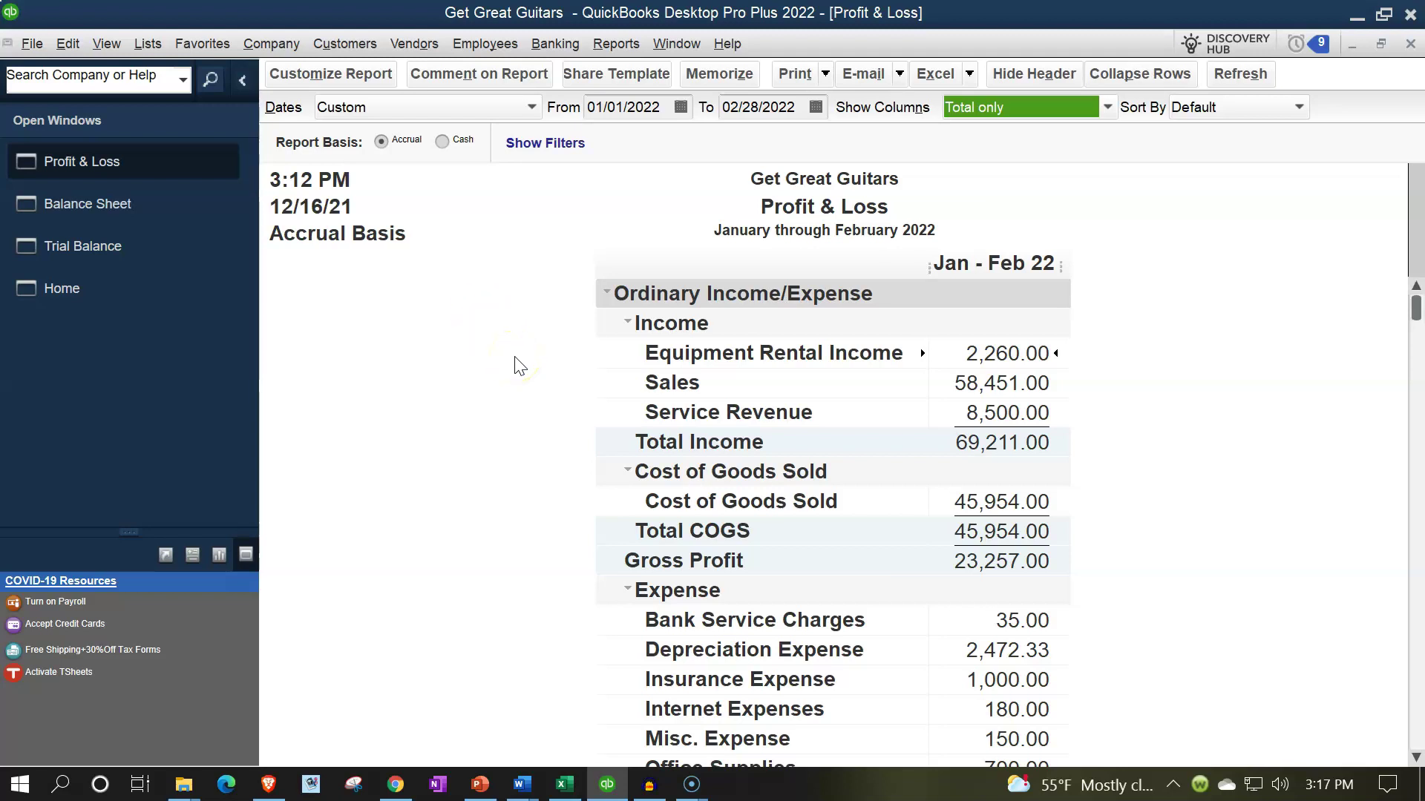
scroll(520, 366, down, 3)
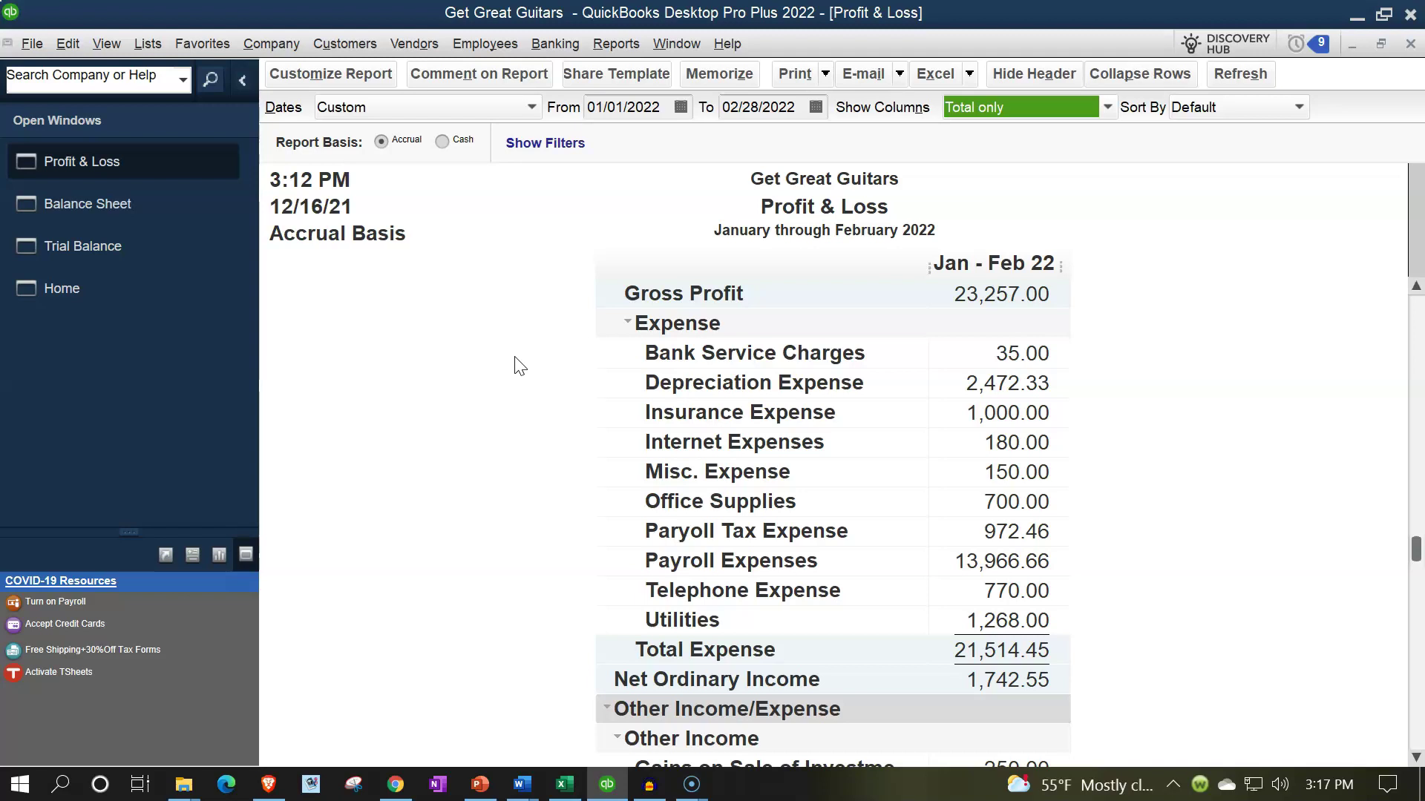
scroll(519, 365, up, 3)
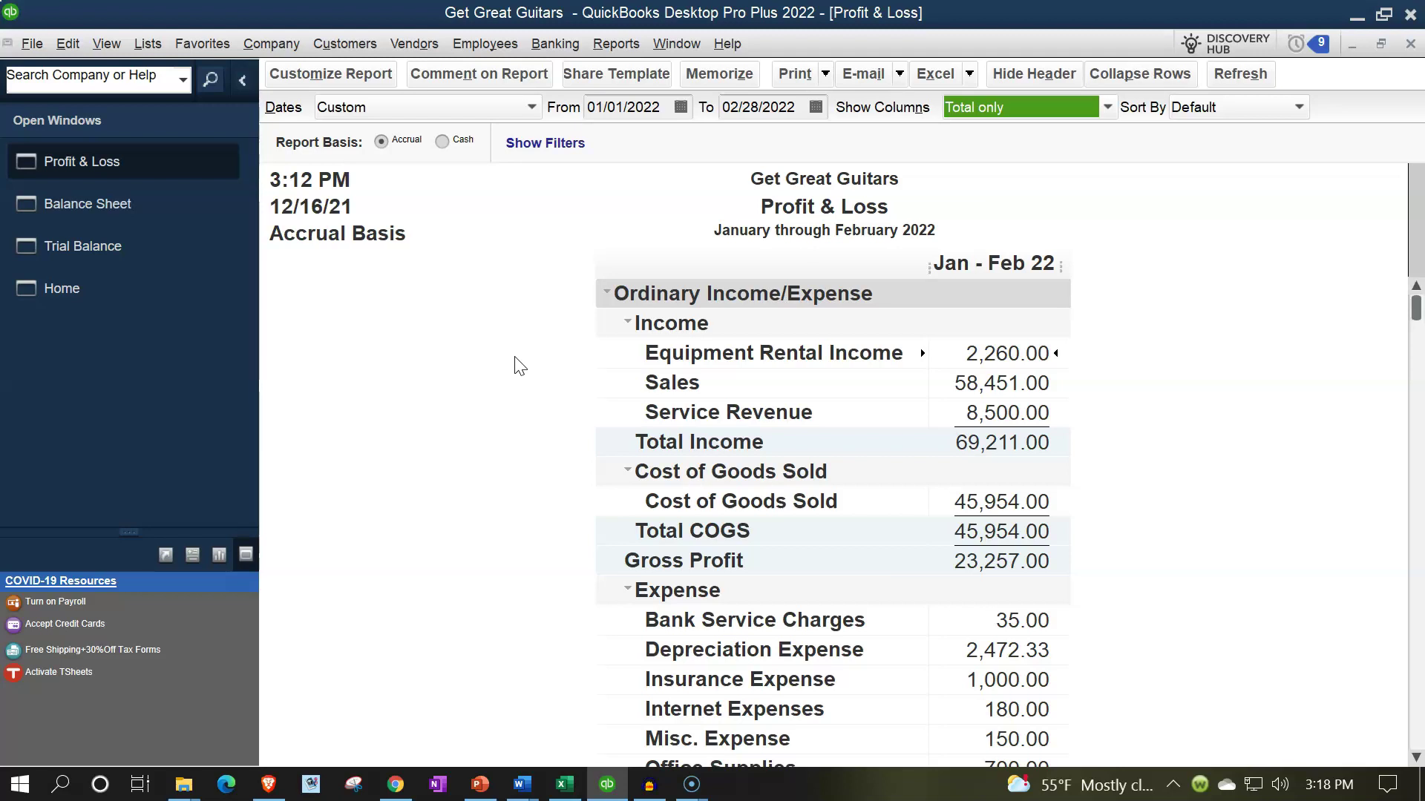
- Switch to the Balance Sheet window from the Open Windows list
click(164, 208)
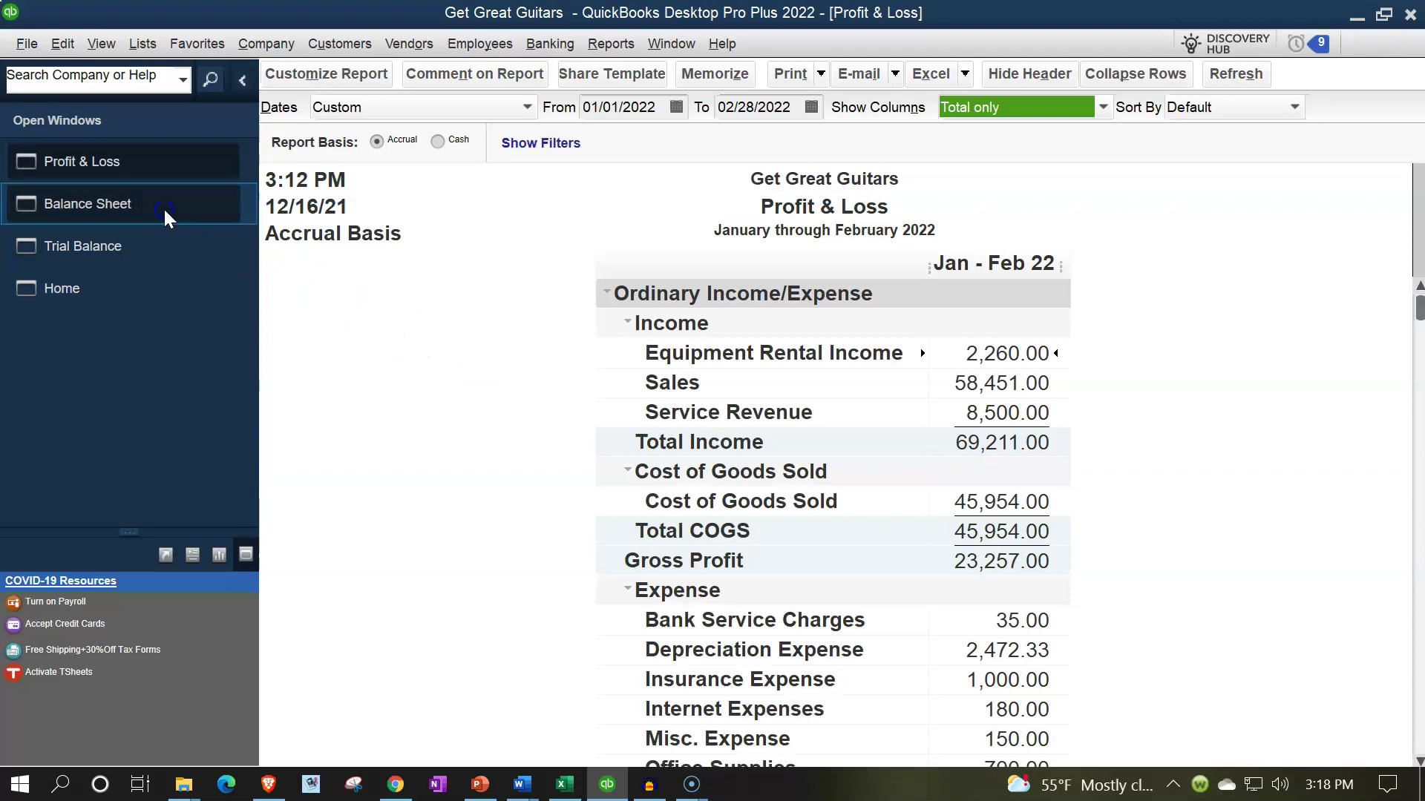